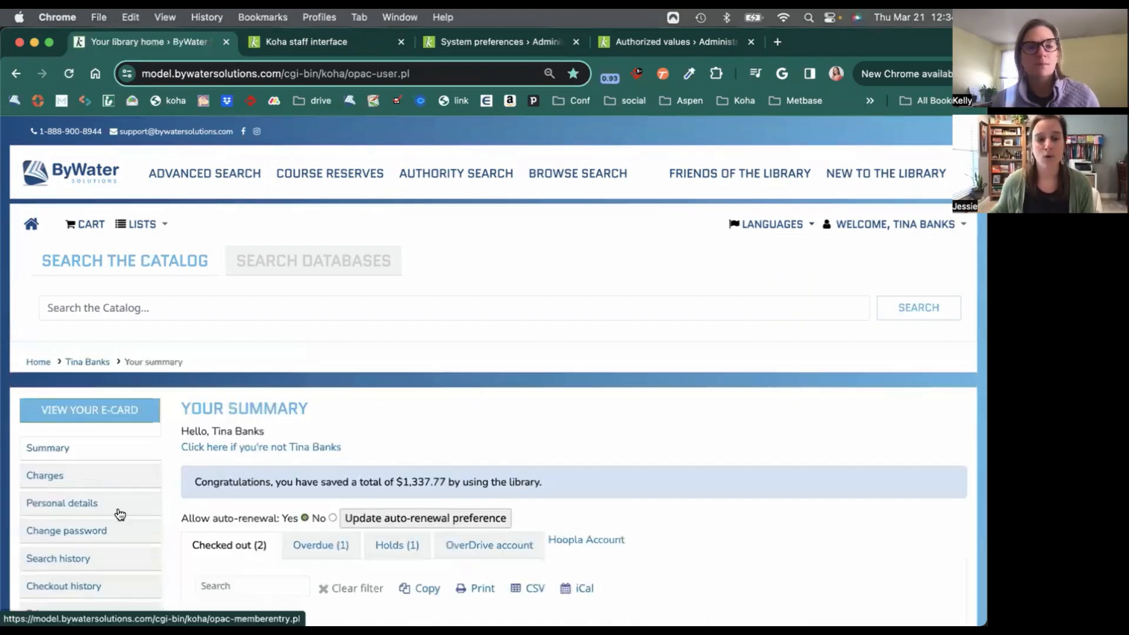
# Open the patron account's purchase suggestions and start a new purchase suggestion.
pyautogui.scroll(-3, 111, 510)
pyautogui.scroll(-1, 70, 565)
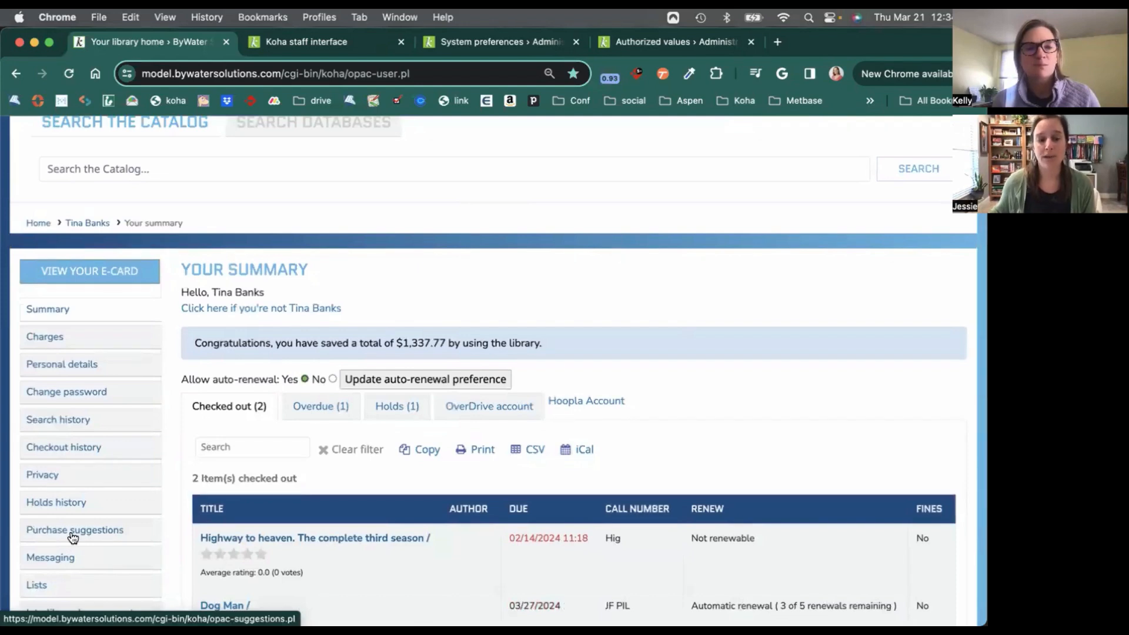
pyautogui.click(72, 533)
pyautogui.scroll(-3, 365, 475)
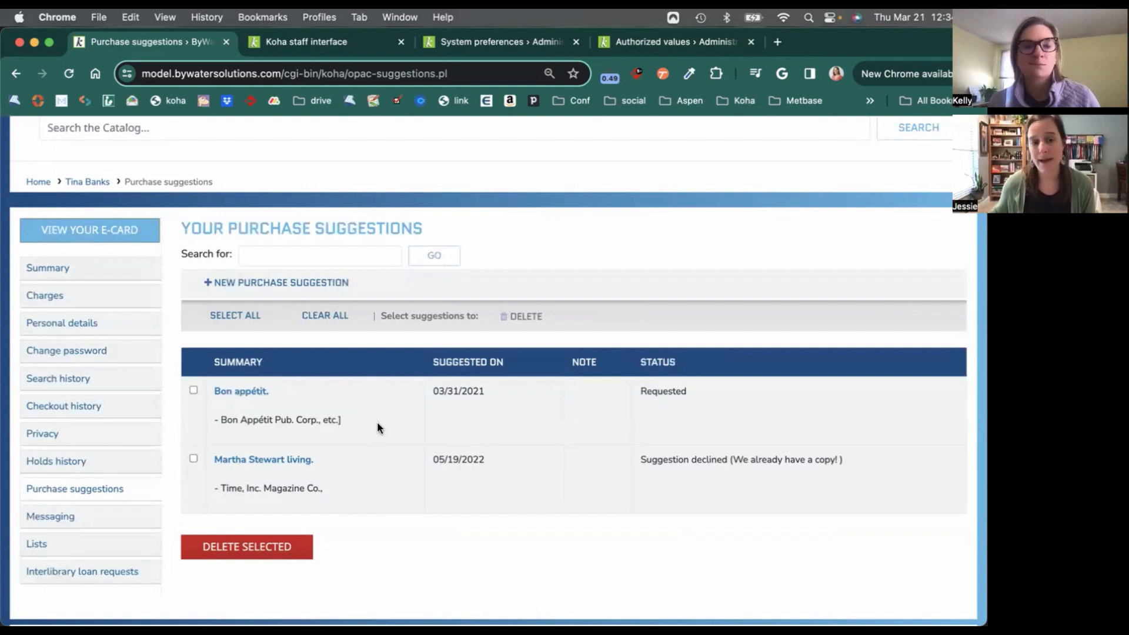
pyautogui.click(275, 287)
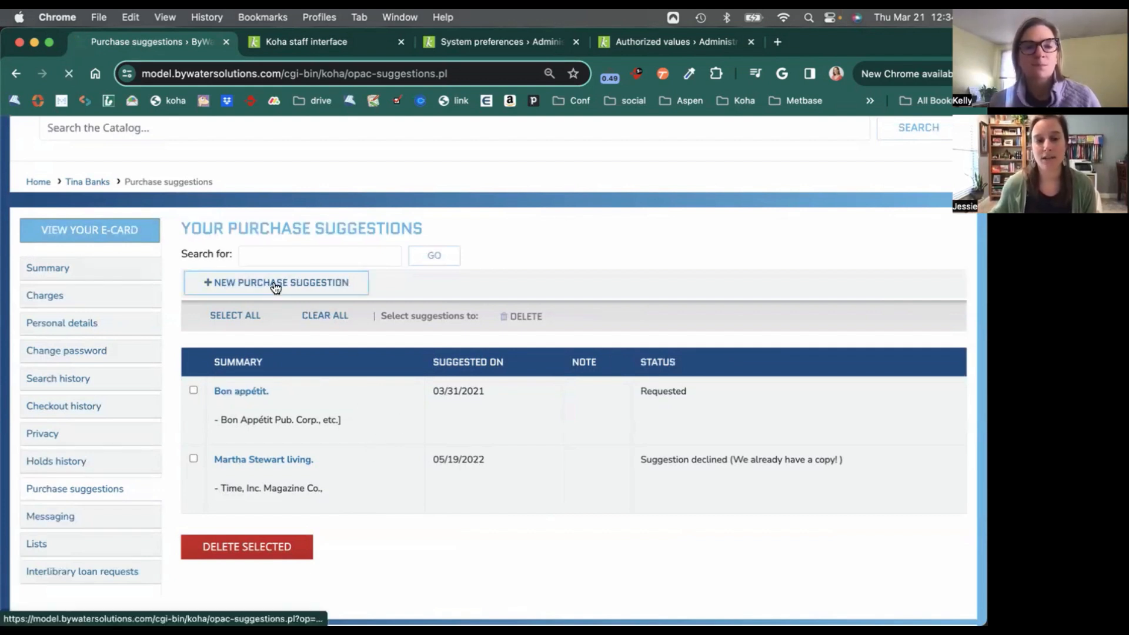
pyautogui.scroll(-4, 524, 393)
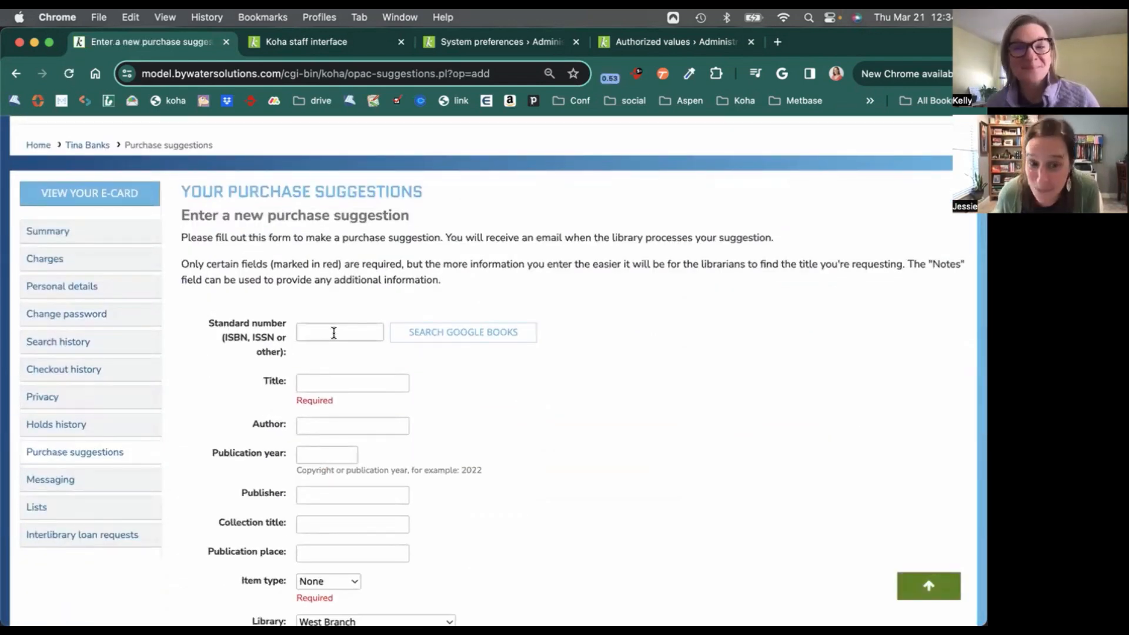
pyautogui.click(333, 333)
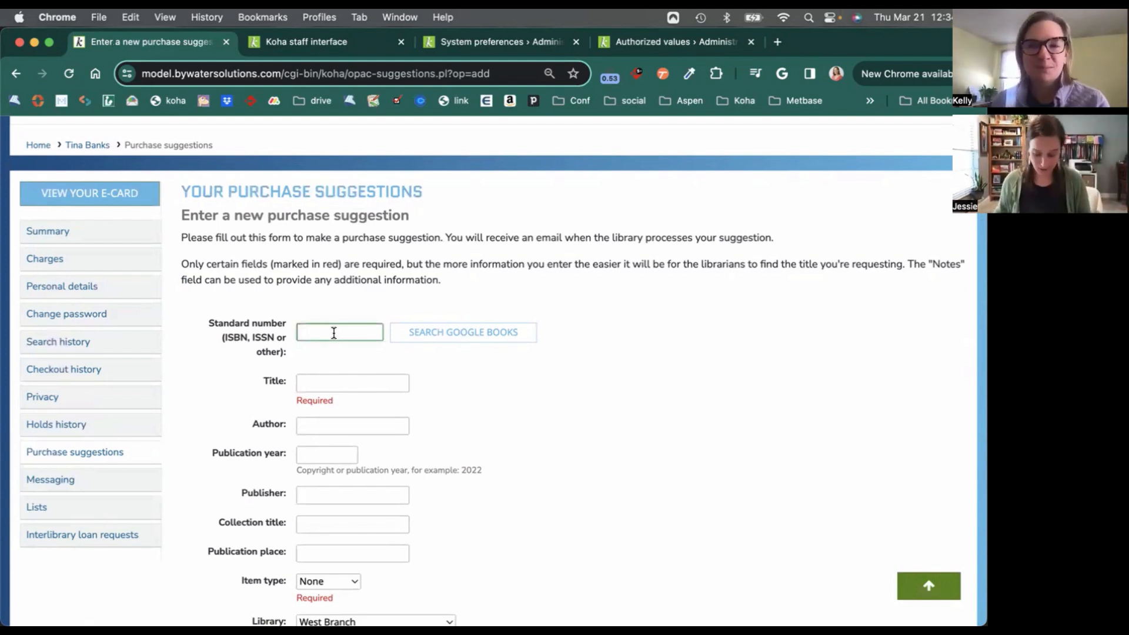
pyautogui.write('978')
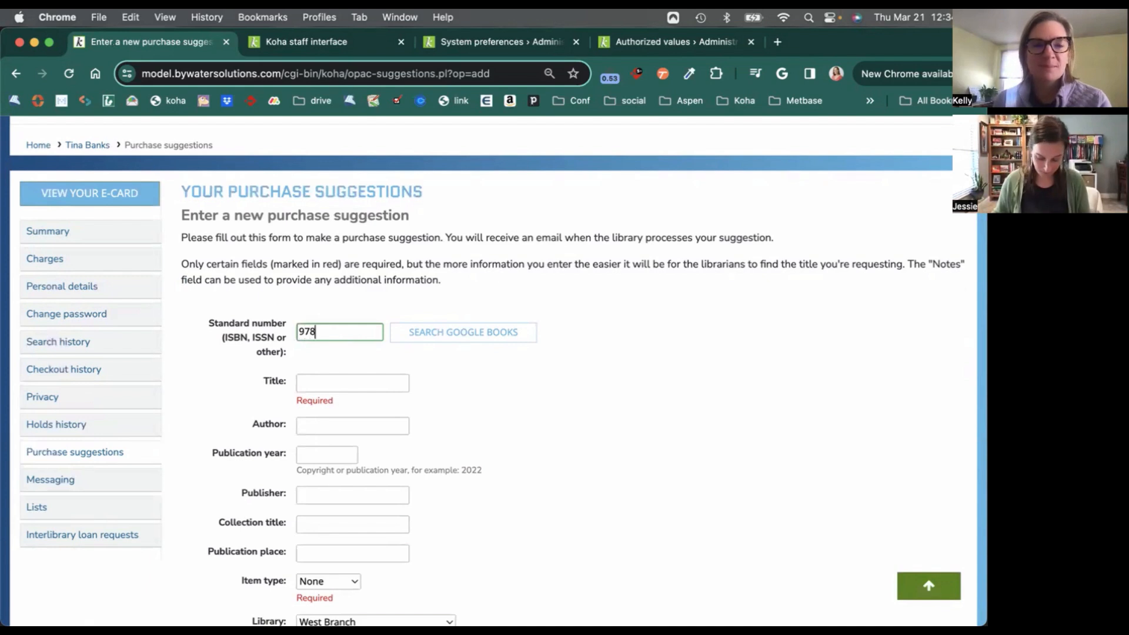
pyautogui.write('03078')
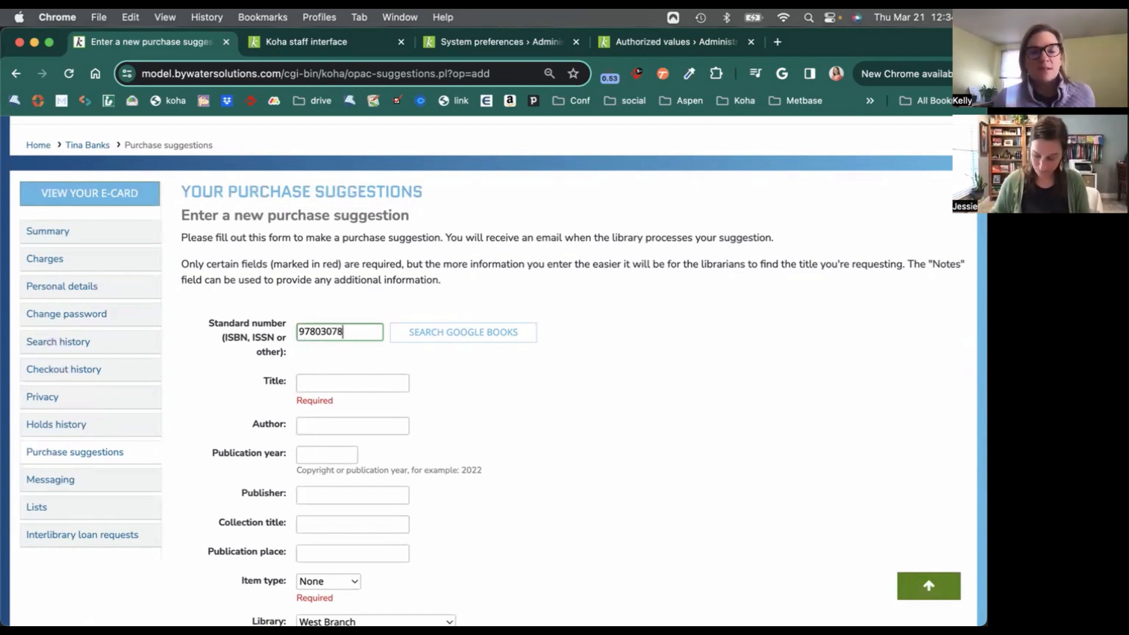
pyautogui.write('862')
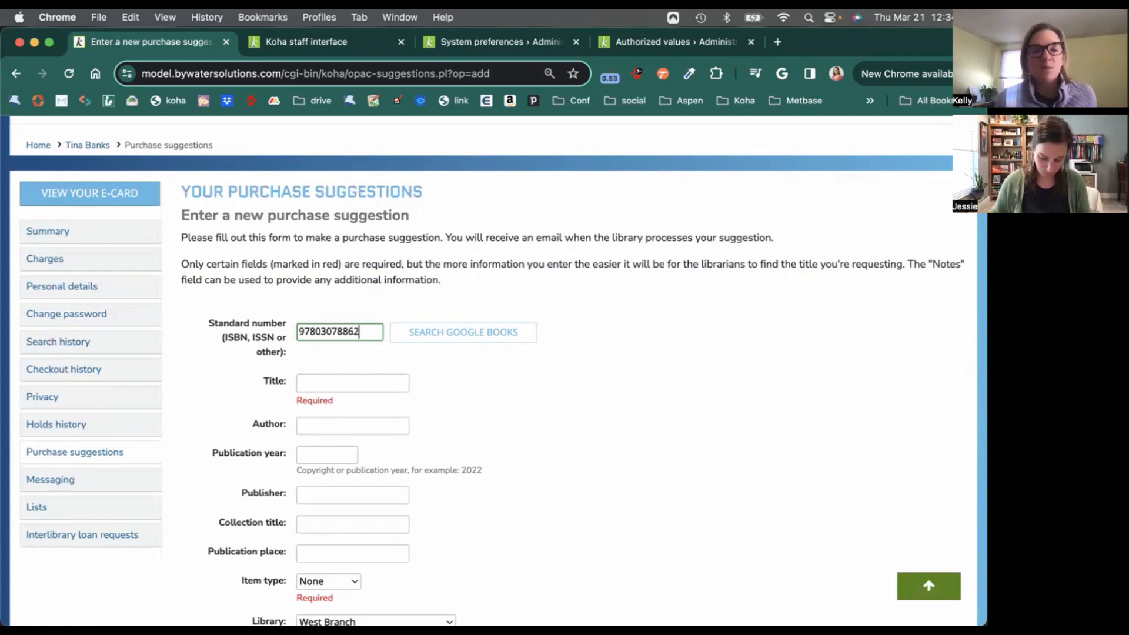
pyautogui.write('79')
pyautogui.click(430, 333)
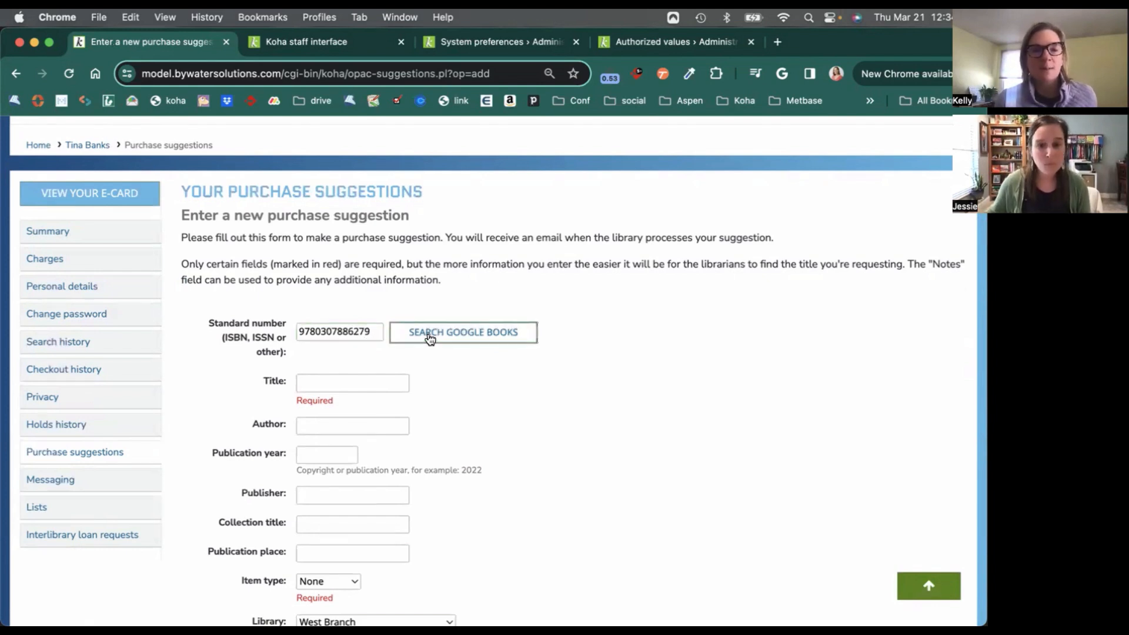
# Set the item type of the purchase suggestion to Book.
pyautogui.scroll(-2, 498, 409)
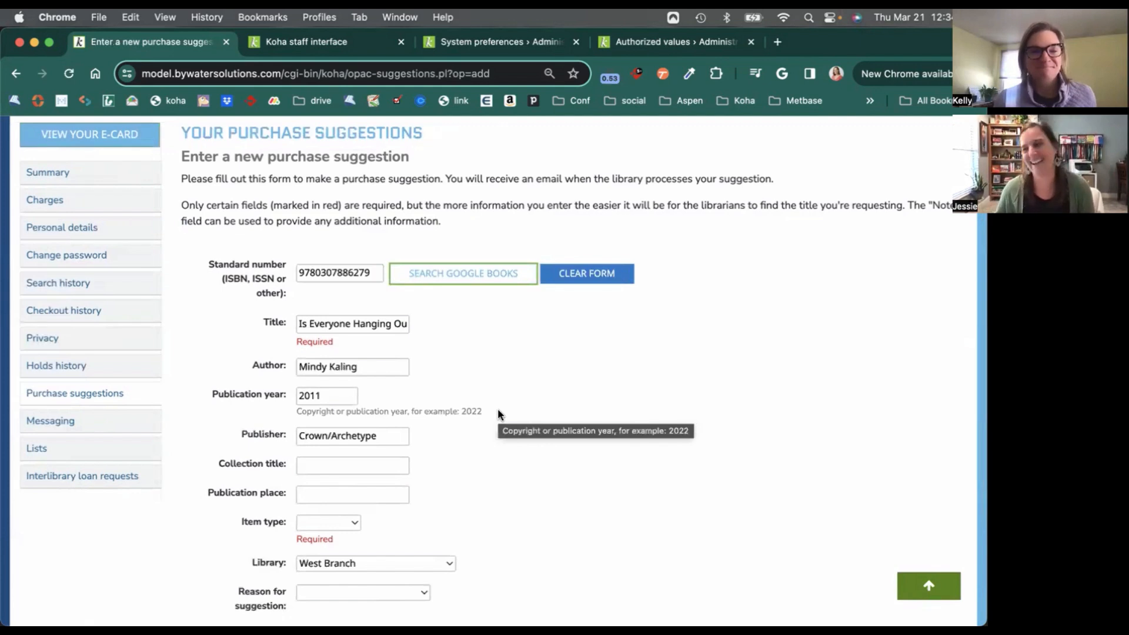
pyautogui.scroll(-4, 497, 414)
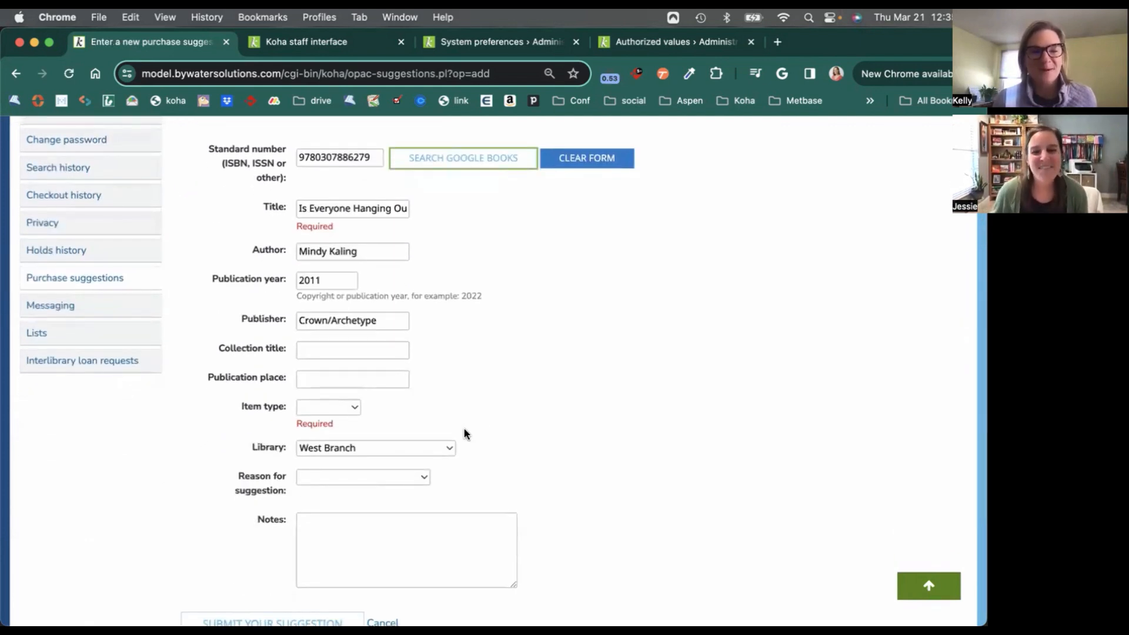
pyautogui.click(340, 407)
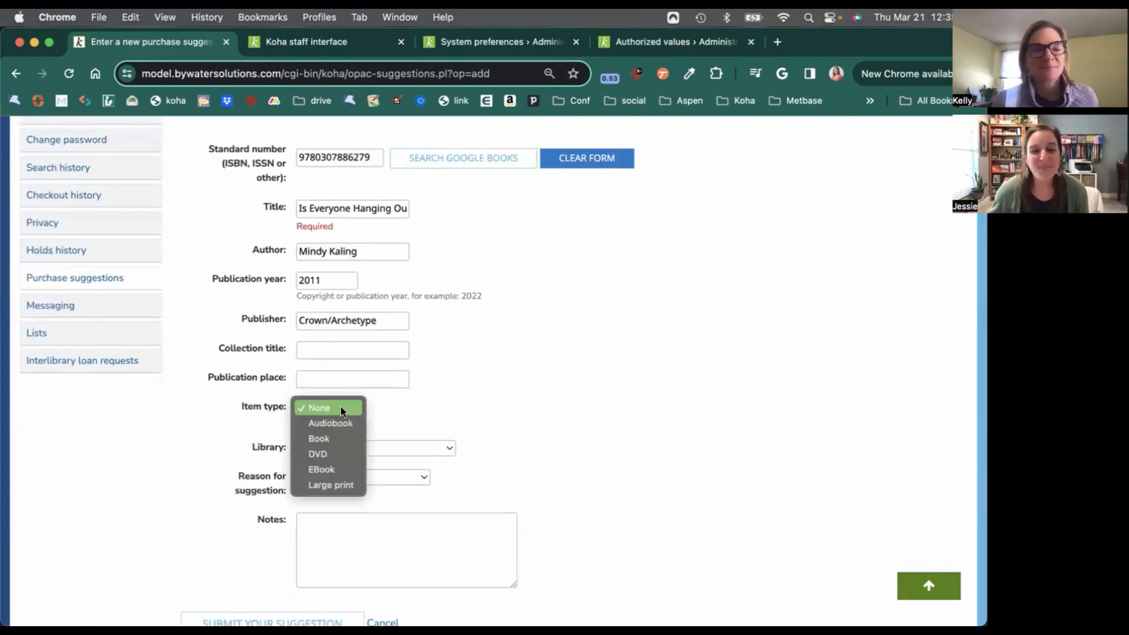
pyautogui.click(332, 438)
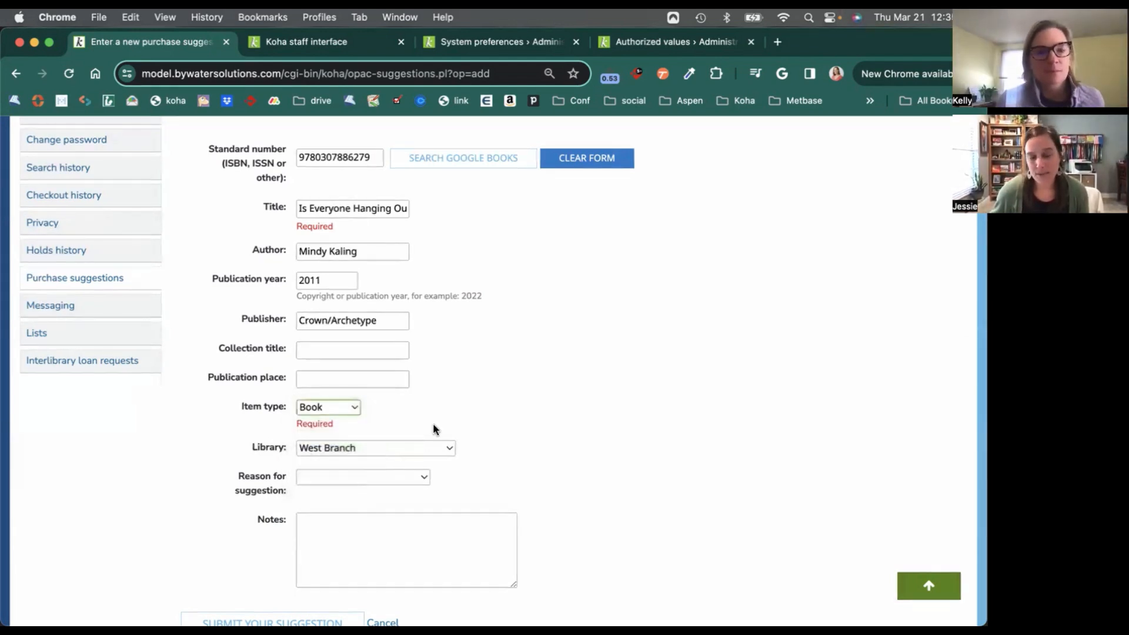
# Set the suggestion's library to Main Library and its reason to Saw on TV/Internet/News.
pyautogui.scroll(-1, 433, 427)
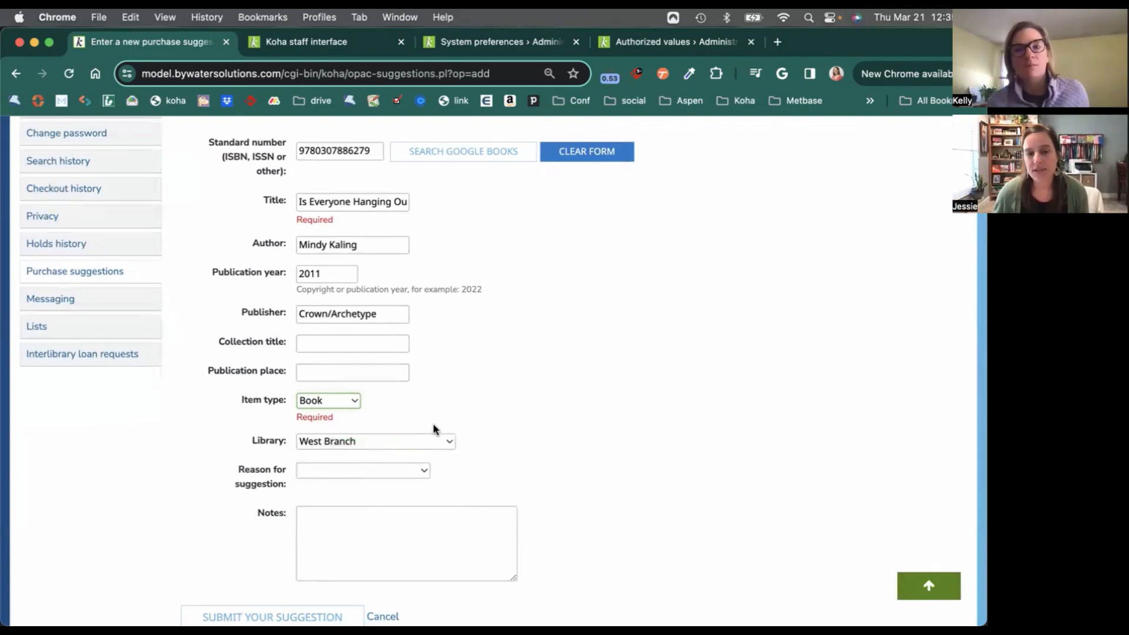
pyautogui.scroll(-3, 432, 422)
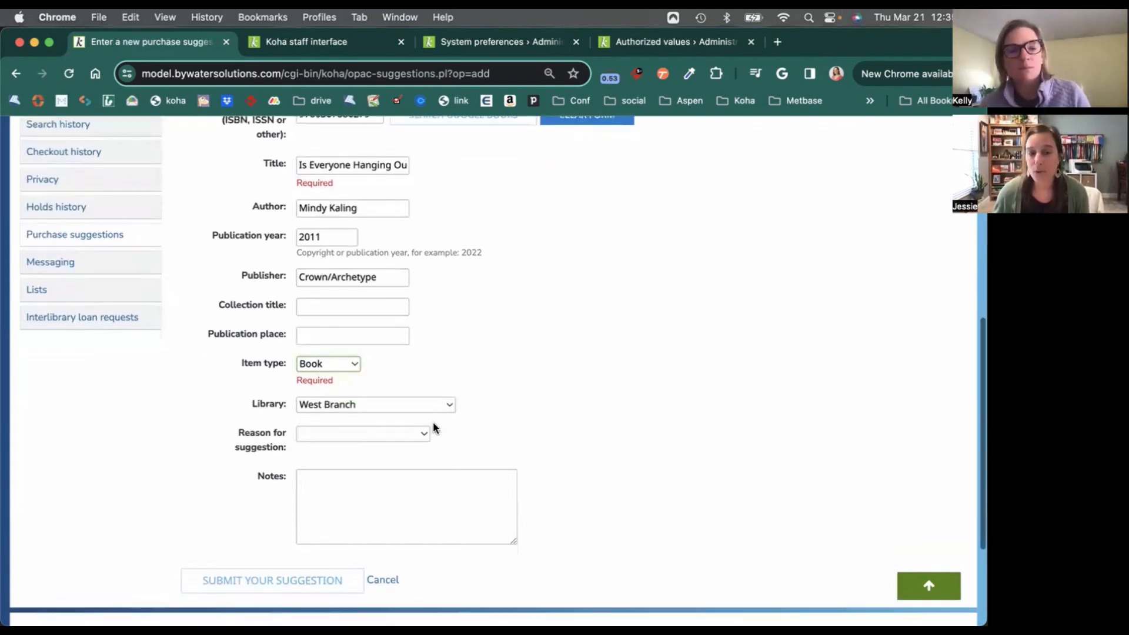
pyautogui.click(433, 406)
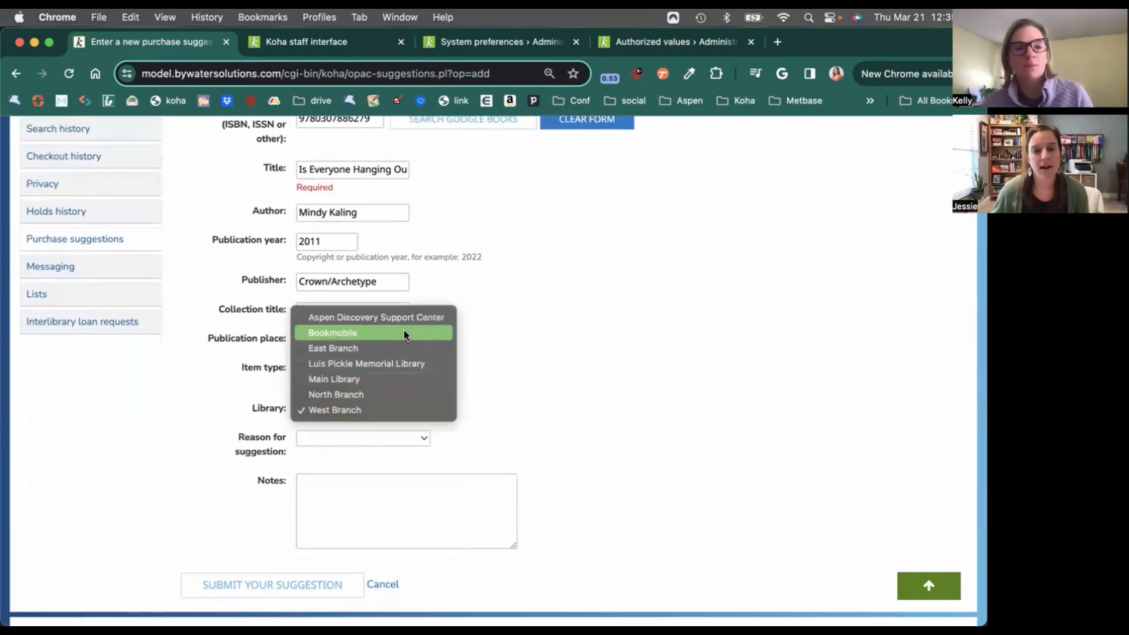
pyautogui.click(388, 379)
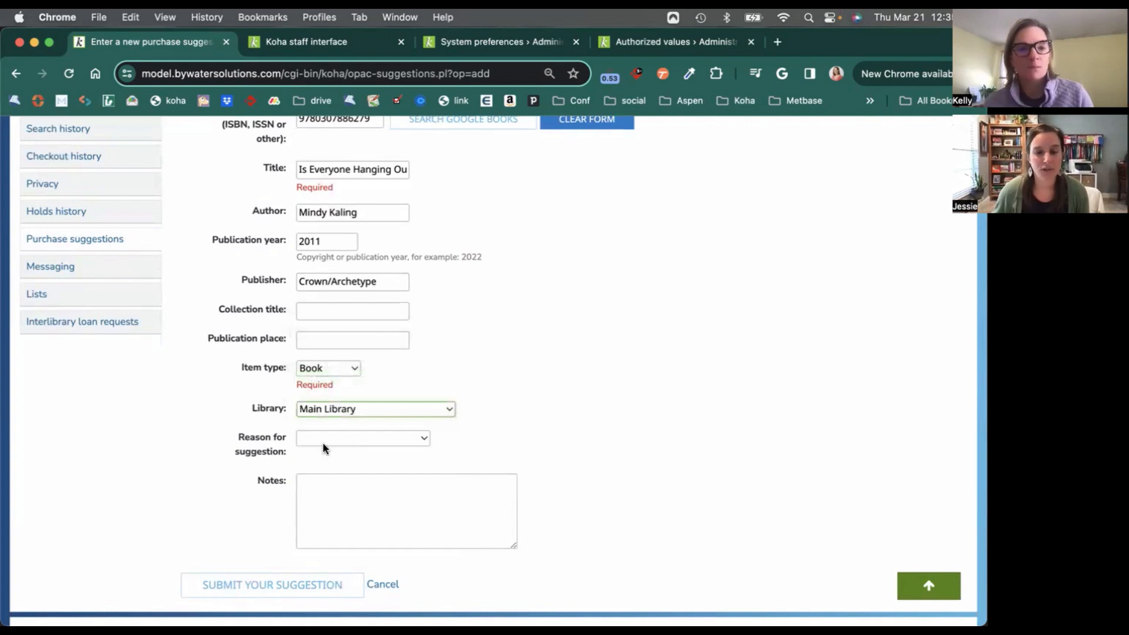
pyautogui.click(336, 436)
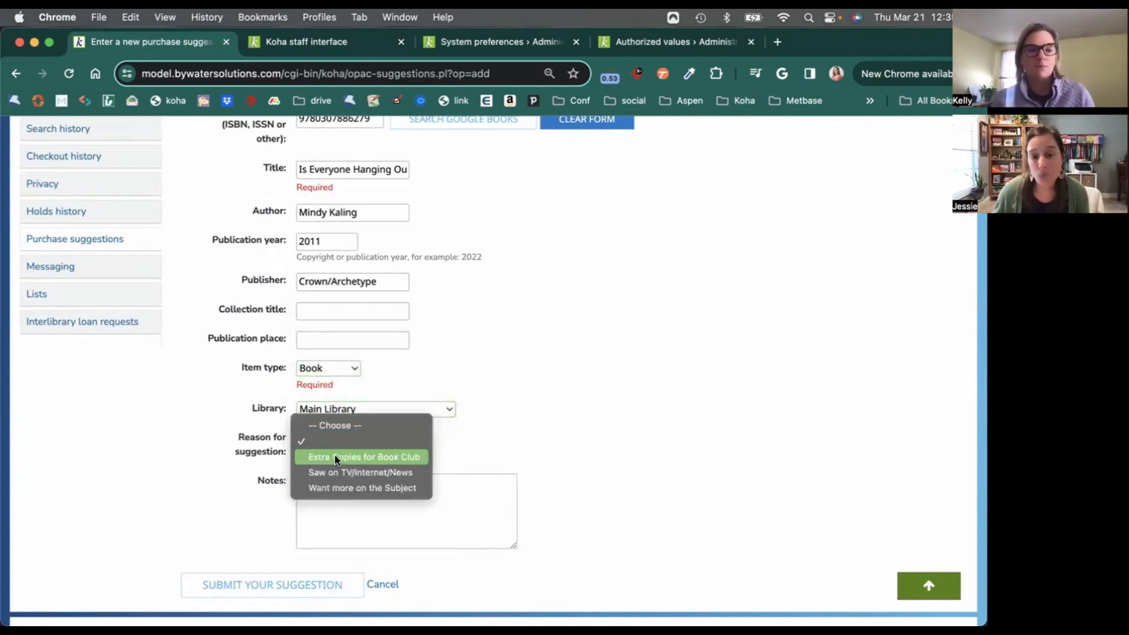
pyautogui.click(373, 472)
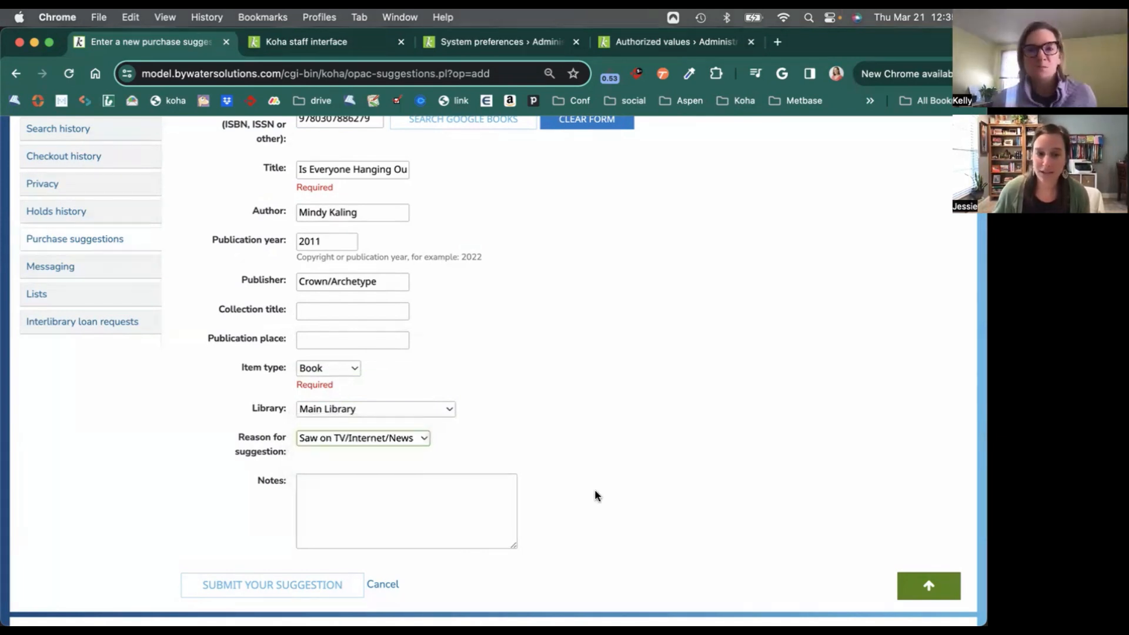
# Leave the notes empty and submit the purchase suggestion.
pyautogui.click(466, 517)
pyautogui.scroll(-2, 466, 516)
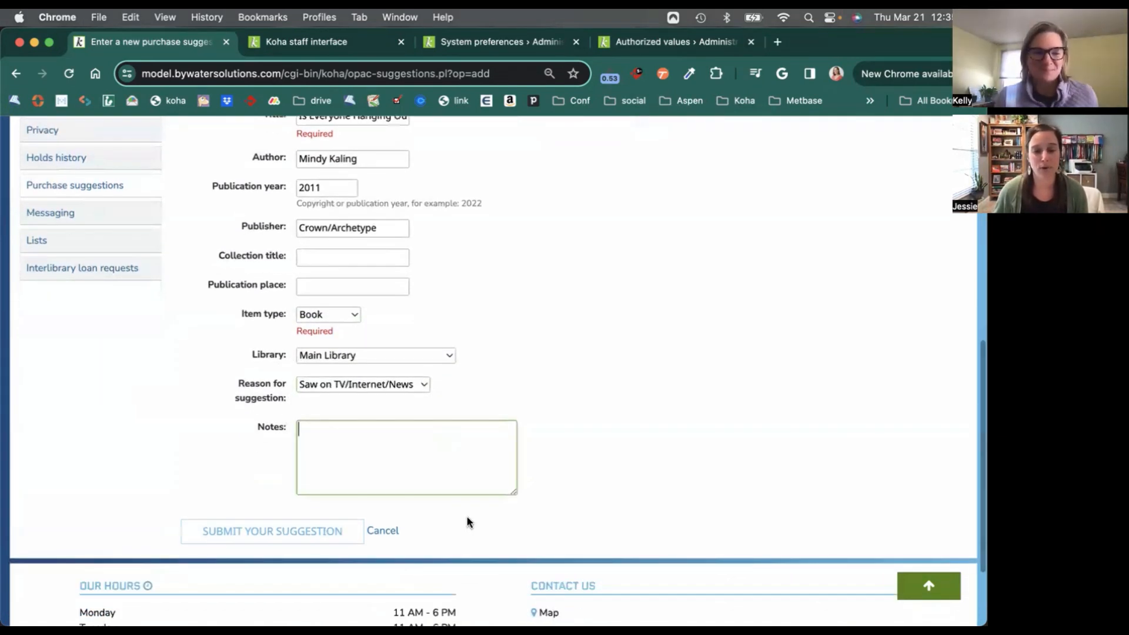
pyautogui.scroll(1, 466, 520)
pyautogui.click(319, 552)
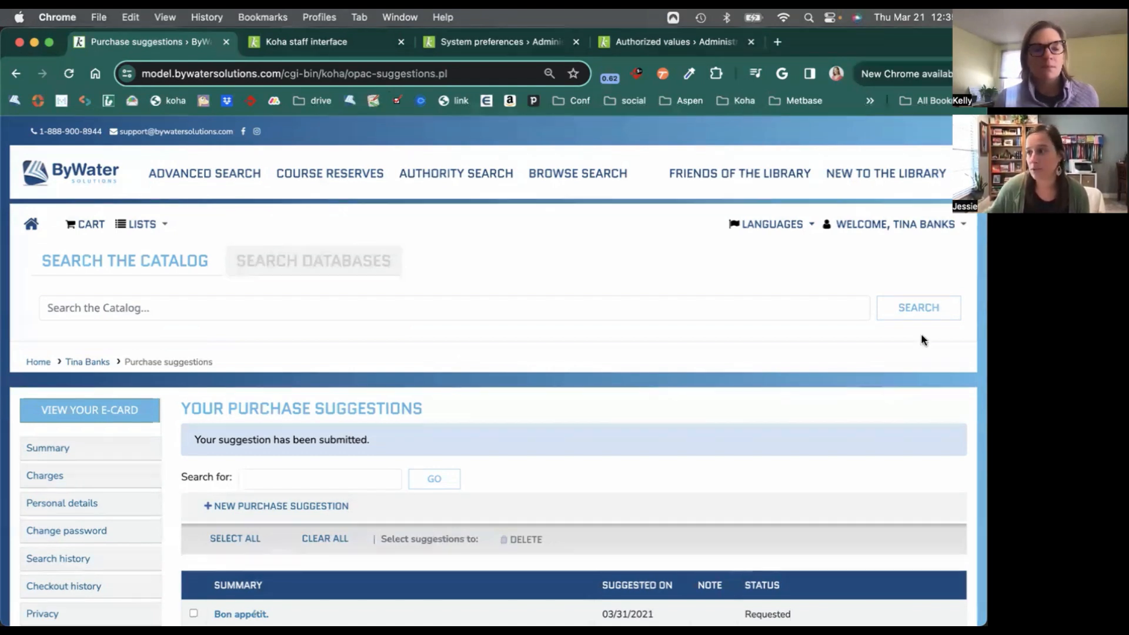
# Switch to the Koha staff interface and open the Main Library's suggestions pending approval.
pyautogui.hotkey('ctrl', 'Tab')
pyautogui.scroll(-2, 750, 390)
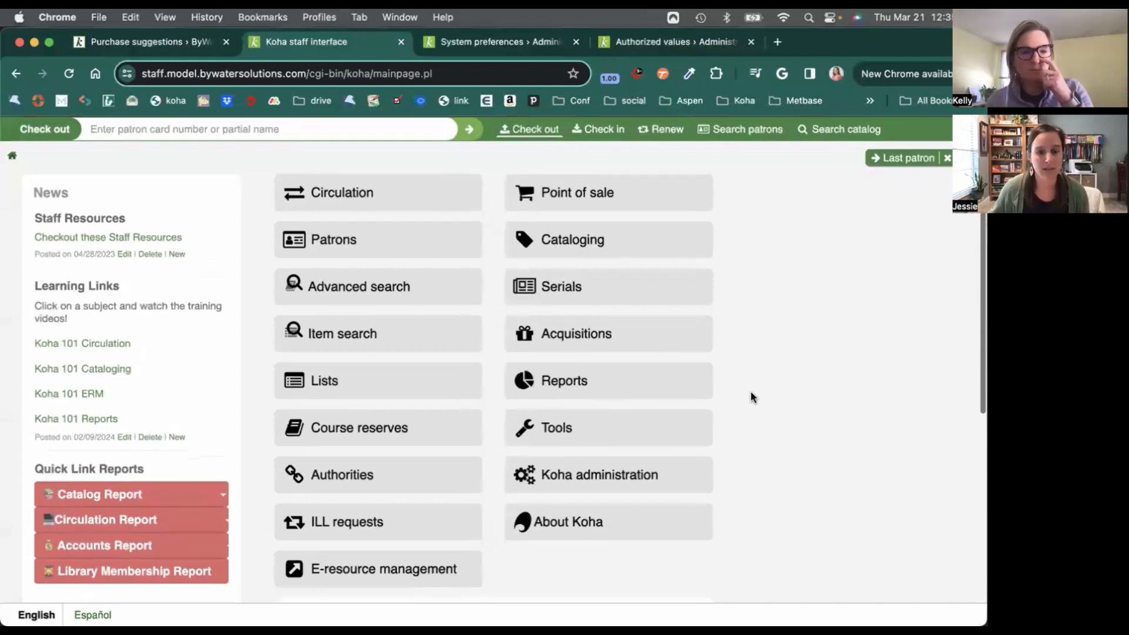
pyautogui.scroll(1, 751, 392)
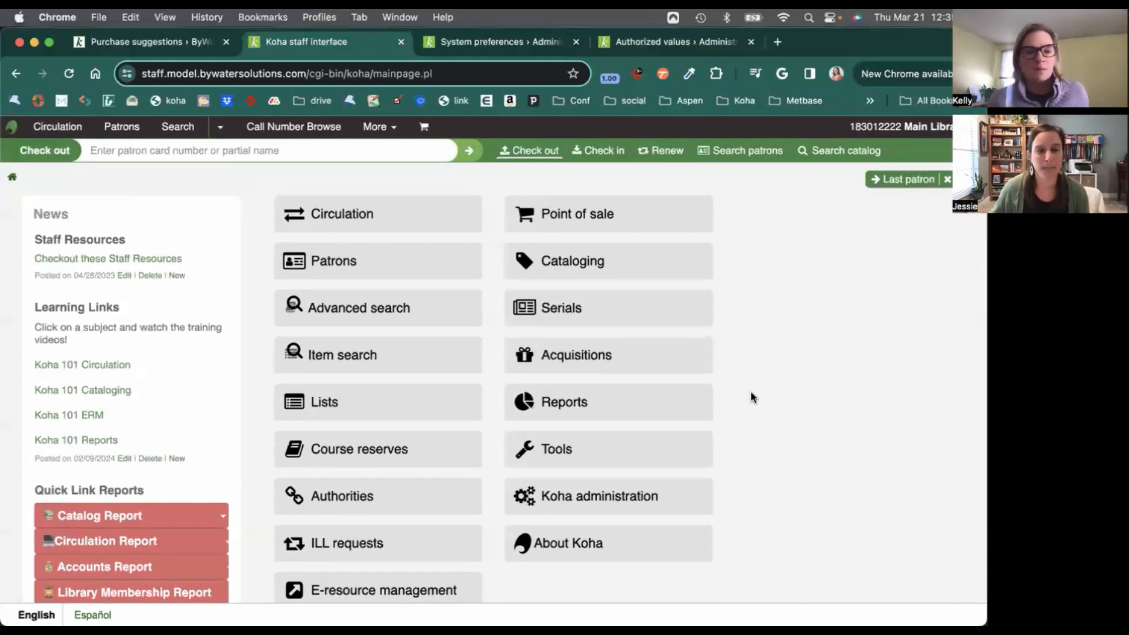
pyautogui.scroll(-5, 751, 393)
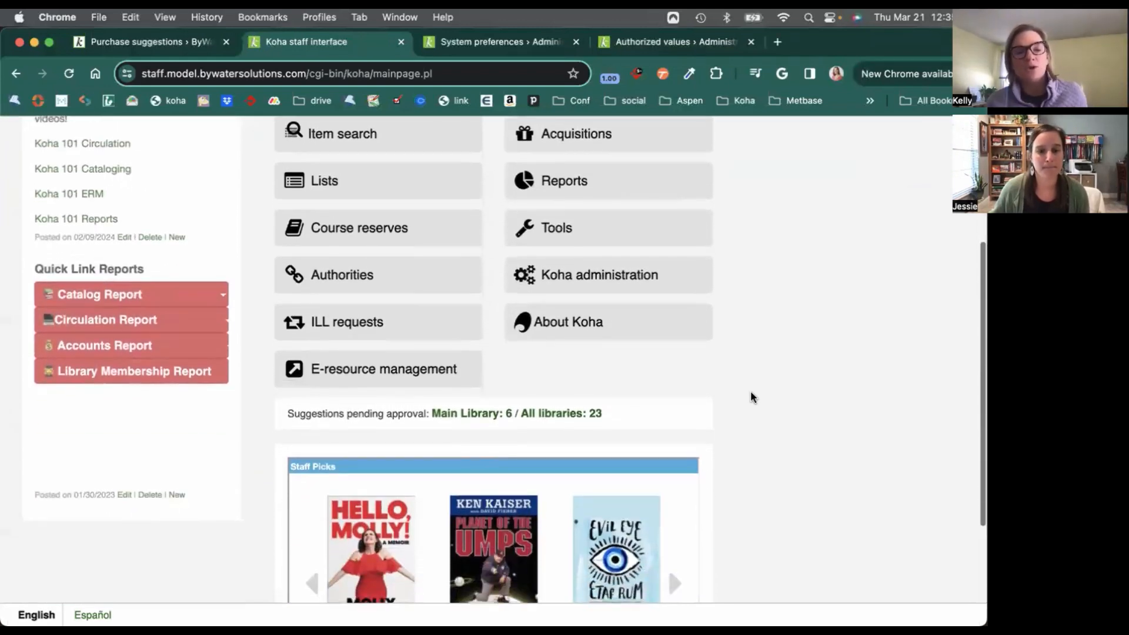
pyautogui.moveTo(286, 413); pyautogui.dragTo(431, 412)
pyautogui.scroll(-1, 470, 411)
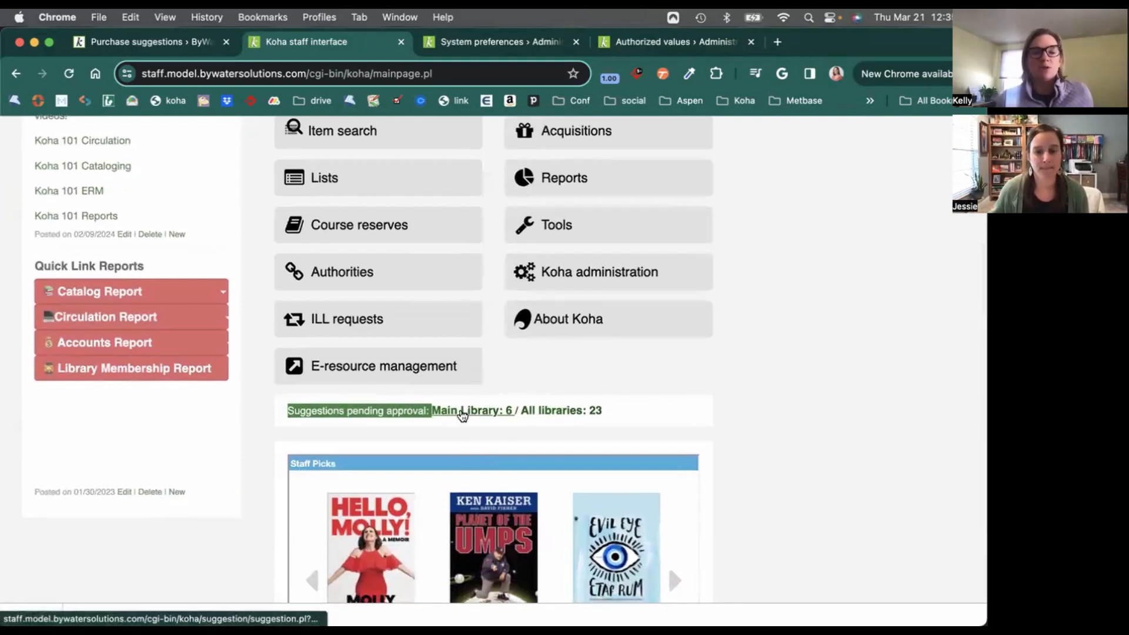
pyautogui.click(476, 413)
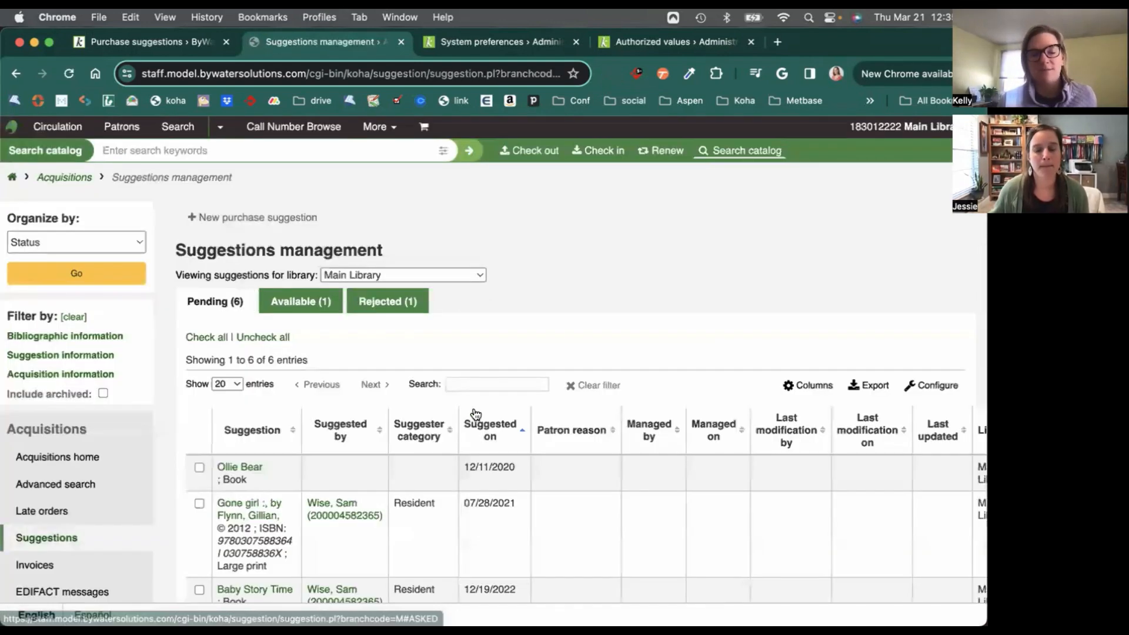
# Examine the Main Library's pending suggestions, including the newly submitted book's row, its patron reason and library columns.
pyautogui.scroll(-2, 476, 414)
pyautogui.scroll(-4, 477, 414)
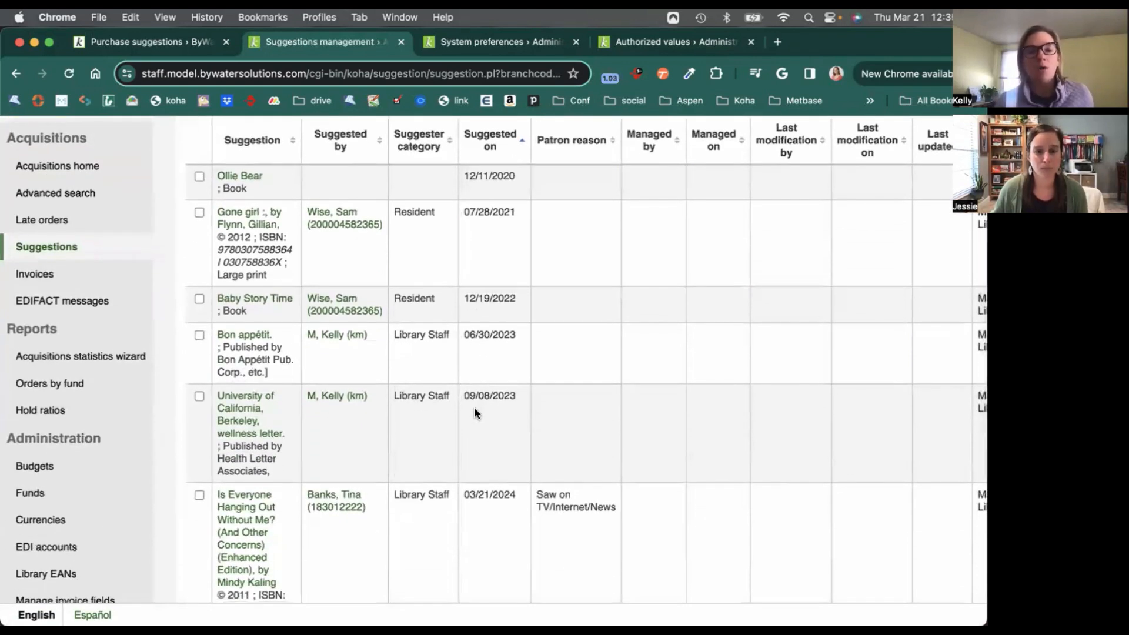
pyautogui.scroll(-3, 474, 408)
pyautogui.scroll(-1, 474, 410)
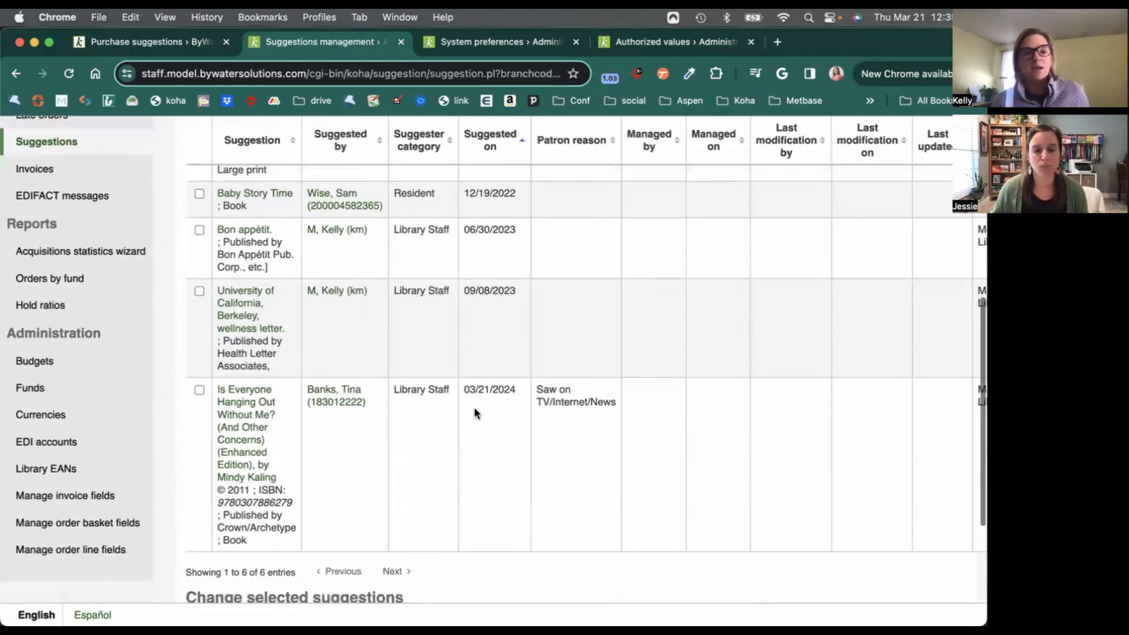
pyautogui.scroll(-2, 474, 409)
pyautogui.scroll(-1, 474, 406)
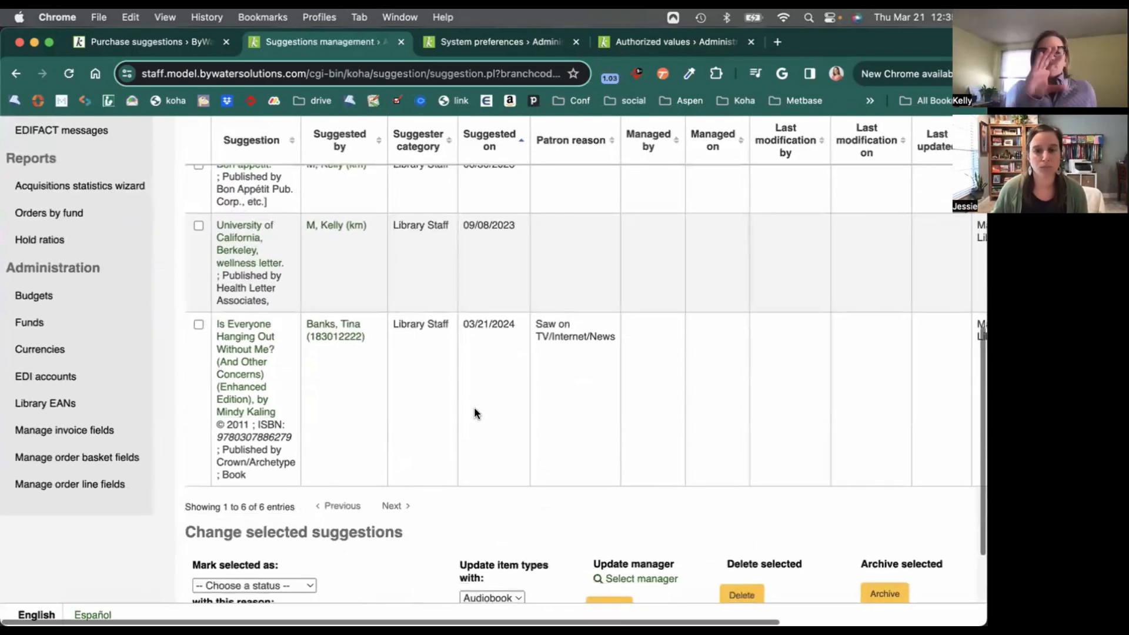
pyautogui.hscroll(3, 474, 407)
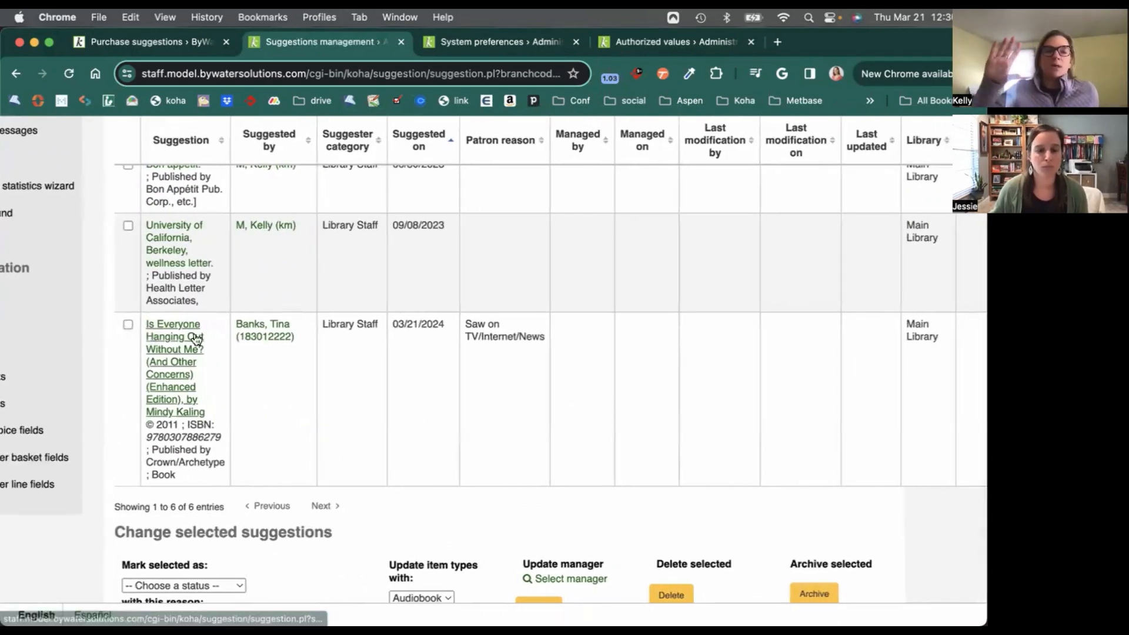
pyautogui.scroll(10, 196, 338)
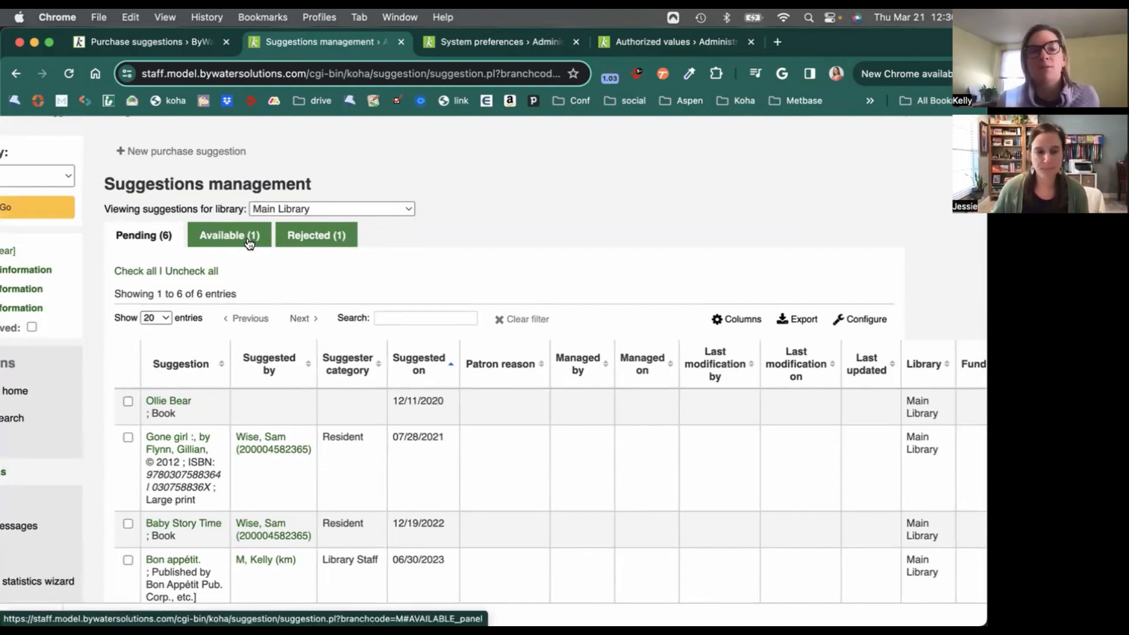
pyautogui.hscroll(-3, 250, 243)
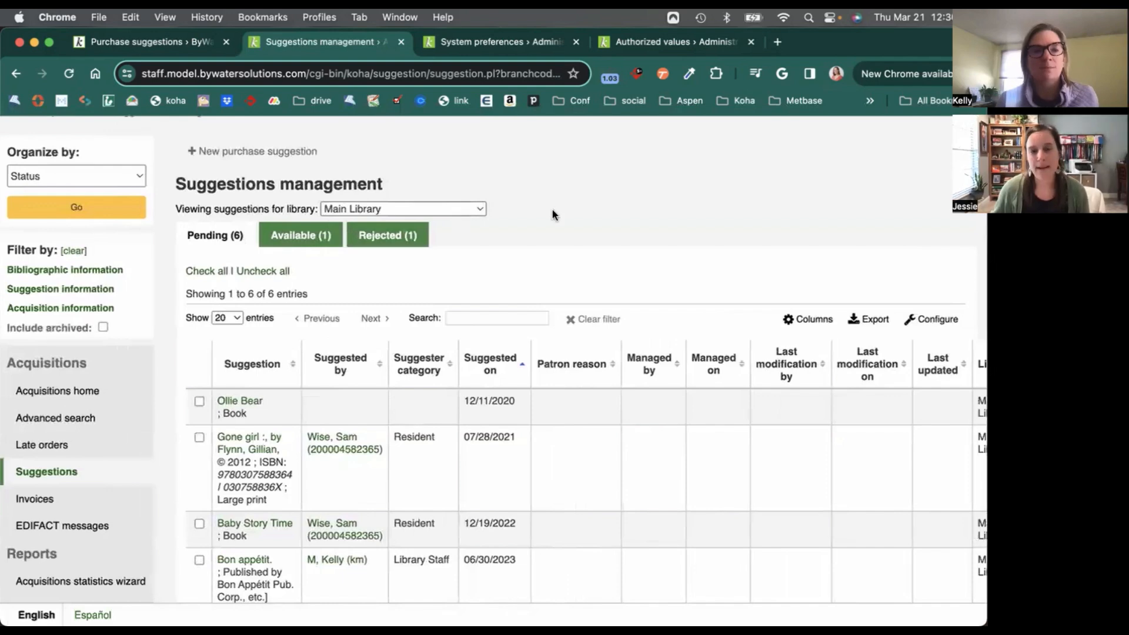
# Change the library filter in suggestions management to Any.
pyautogui.scroll(3, 552, 209)
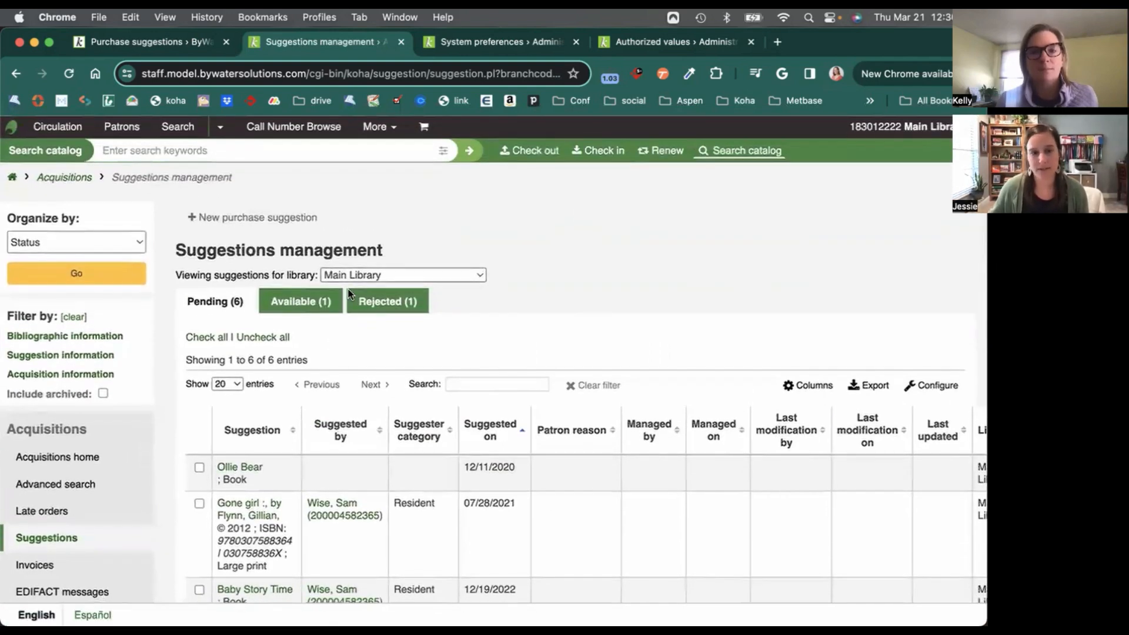
pyautogui.click(384, 274)
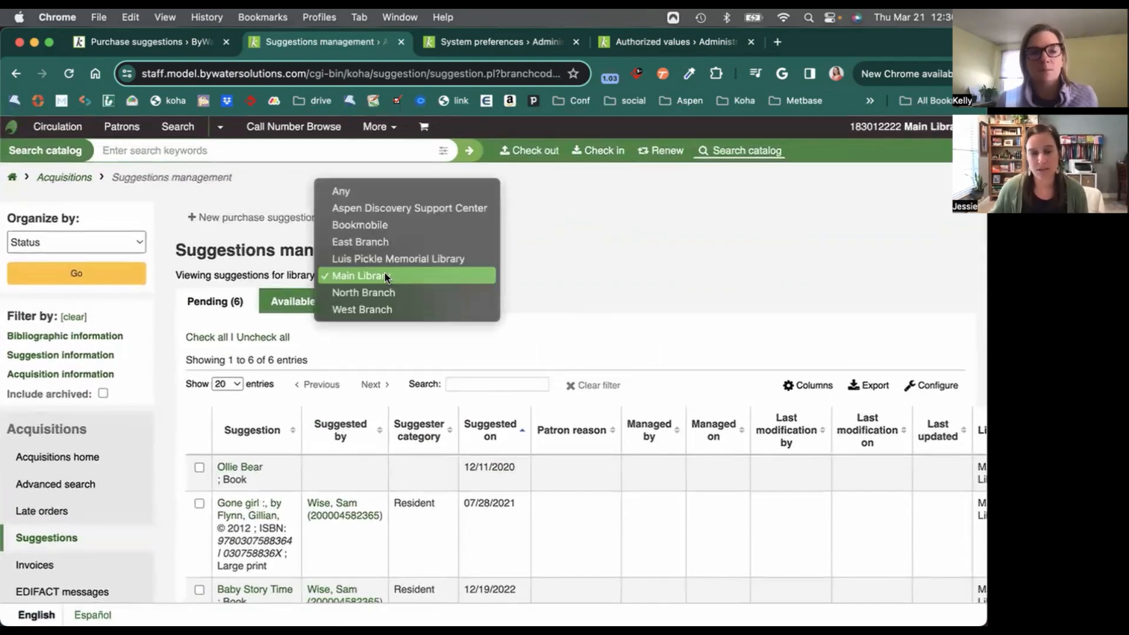
pyautogui.click(384, 196)
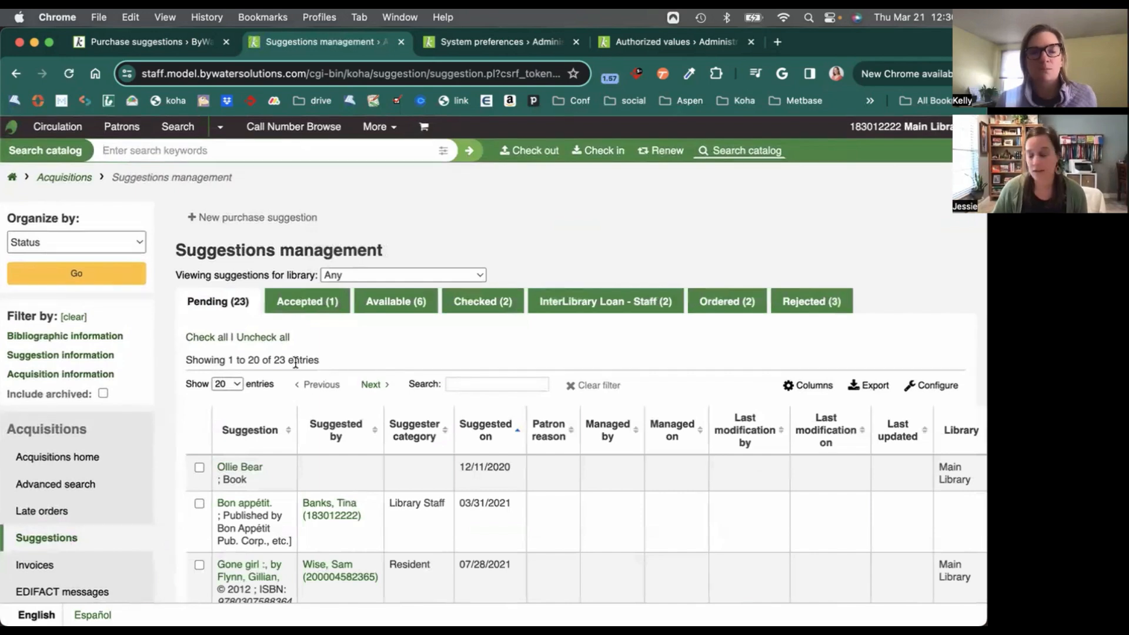
# Filter suggestions management to Main Library and locate the newly submitted Mindy Kaling book among the pending suggestions.
pyautogui.click(338, 275)
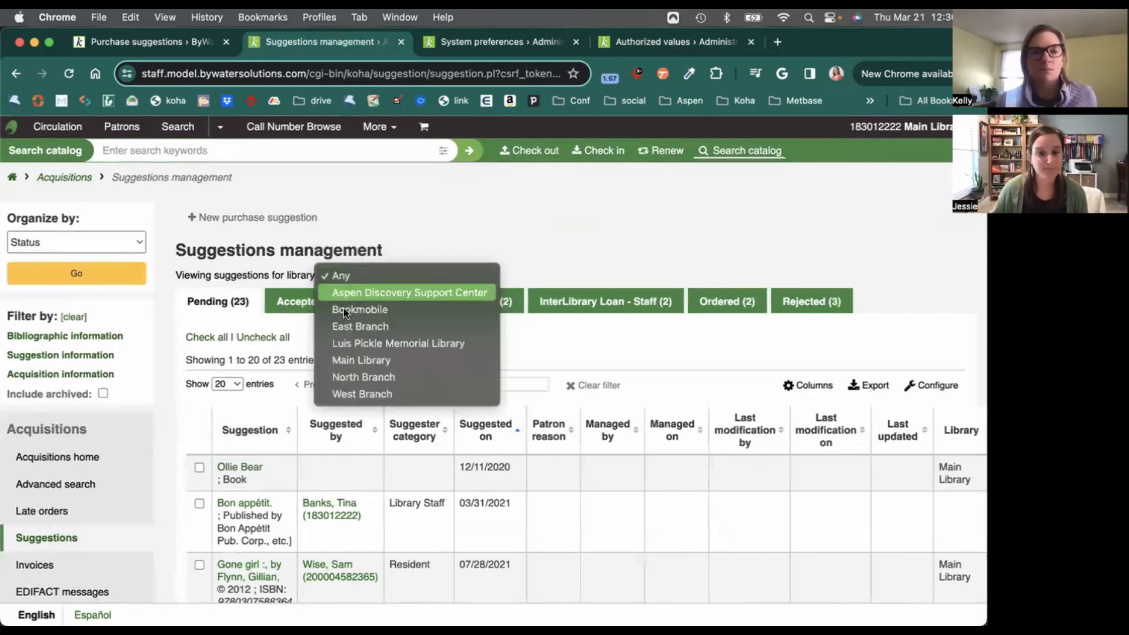
pyautogui.click(346, 361)
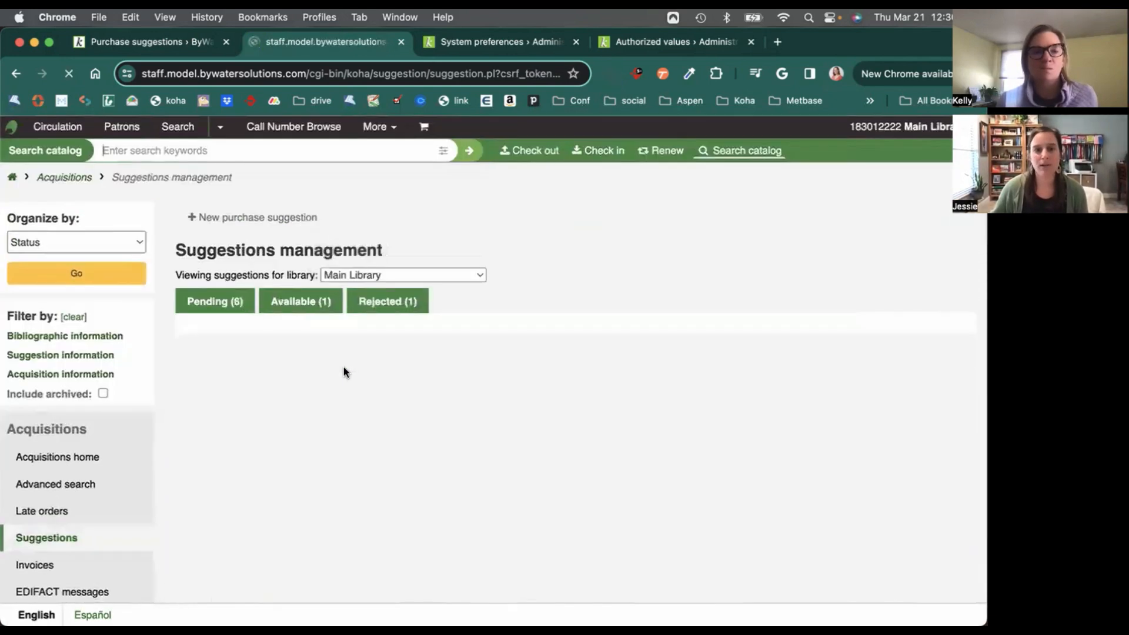
pyautogui.scroll(-5, 346, 372)
pyautogui.scroll(-4, 346, 371)
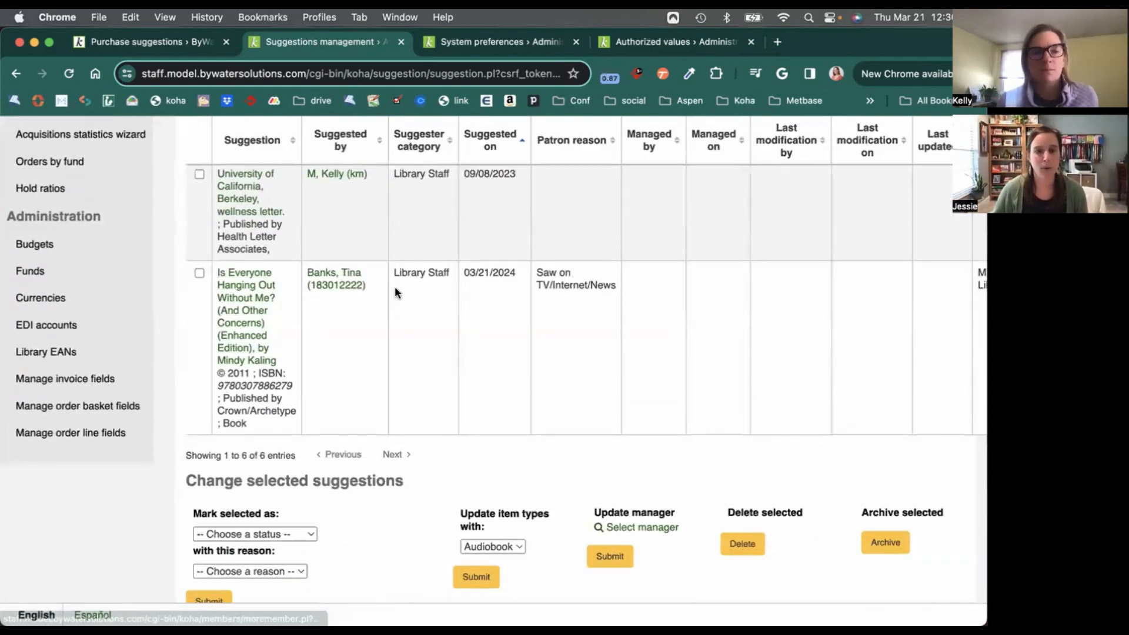
# Examine the Mindy Kaling book's row, including its patron reason, library and status columns.
pyautogui.hscroll(2, 419, 280)
pyautogui.hscroll(2, 419, 280)
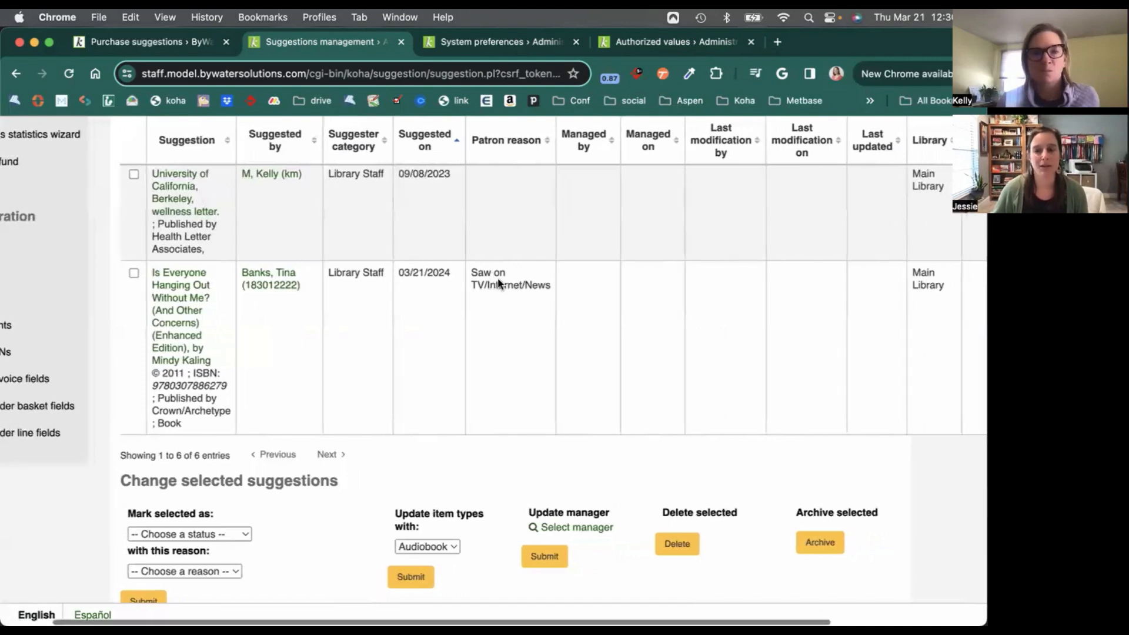
pyautogui.hscroll(10, 497, 284)
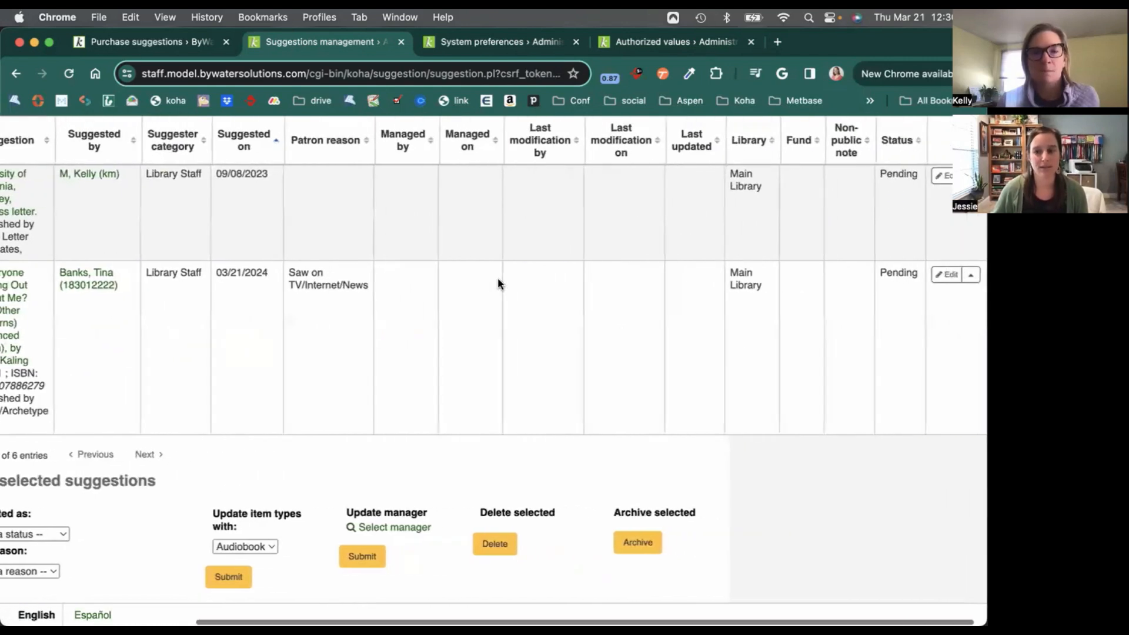
pyautogui.doubleClick(908, 275)
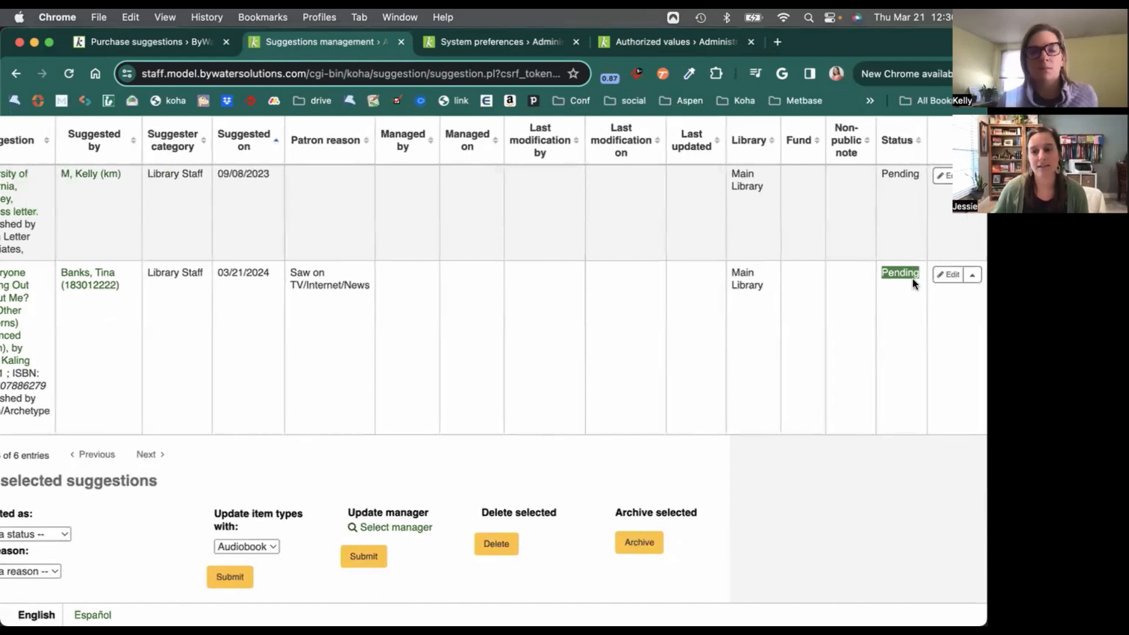
pyautogui.hscroll(-10, 706, 330)
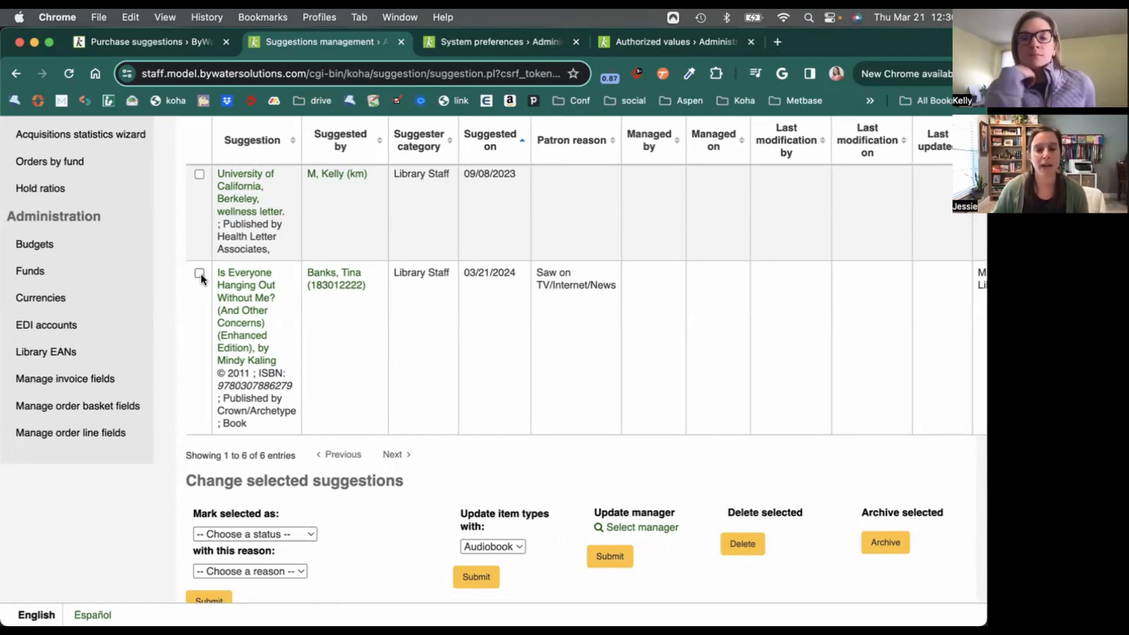
# Select the Mindy Kaling book's suggestion, try status Accepted with a custom reason through Others..., and cancel the entry.
pyautogui.scroll(-2, 348, 387)
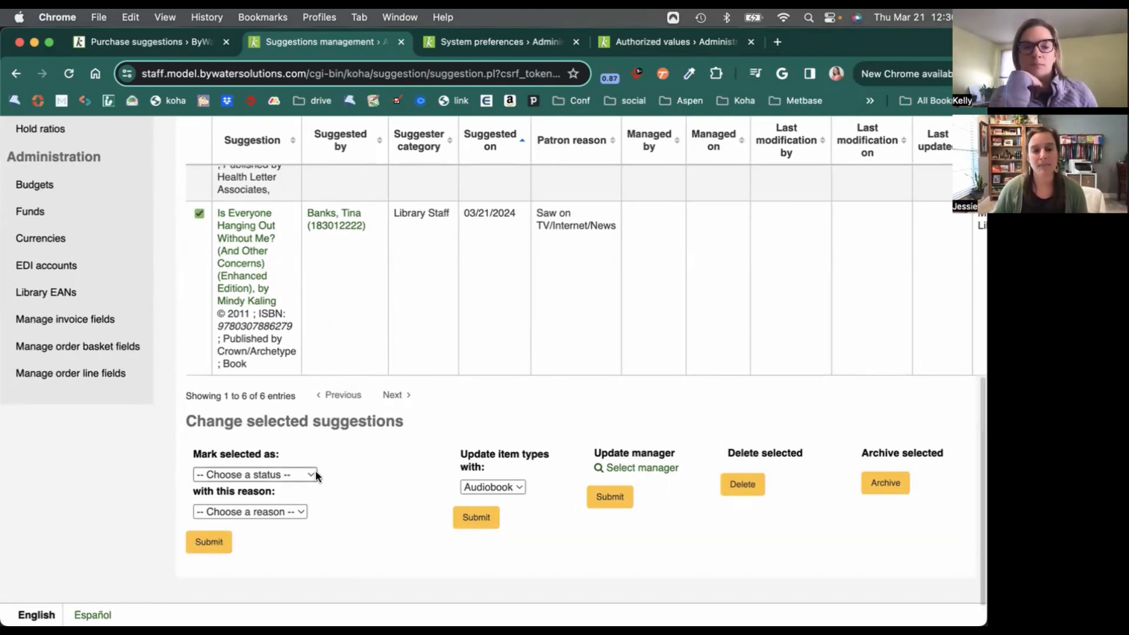
pyautogui.click(297, 475)
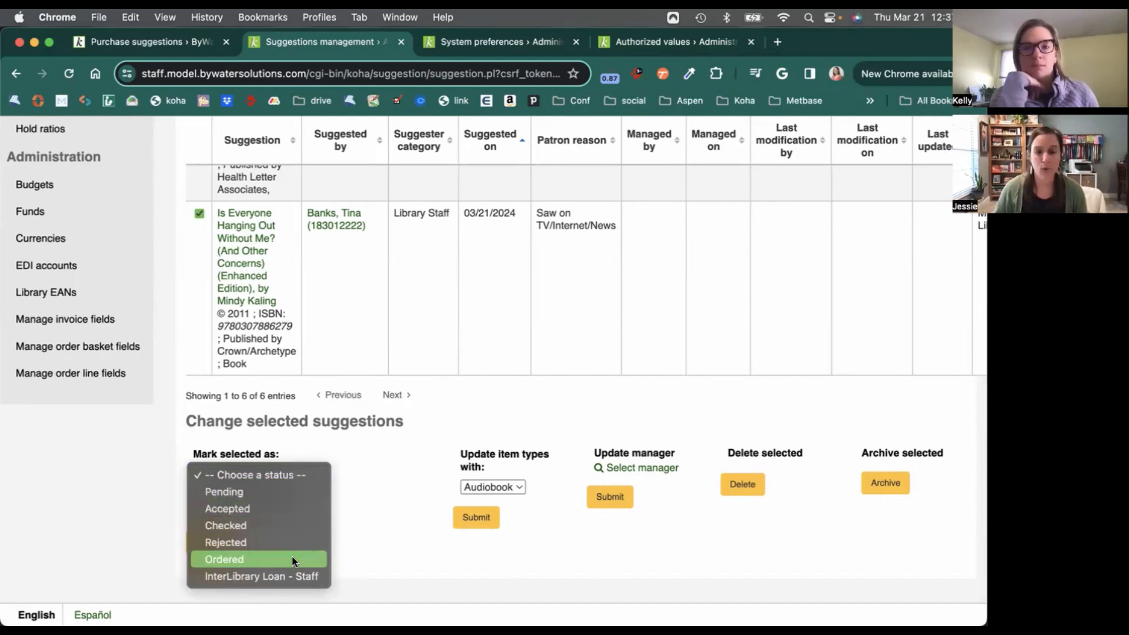
pyautogui.click(292, 513)
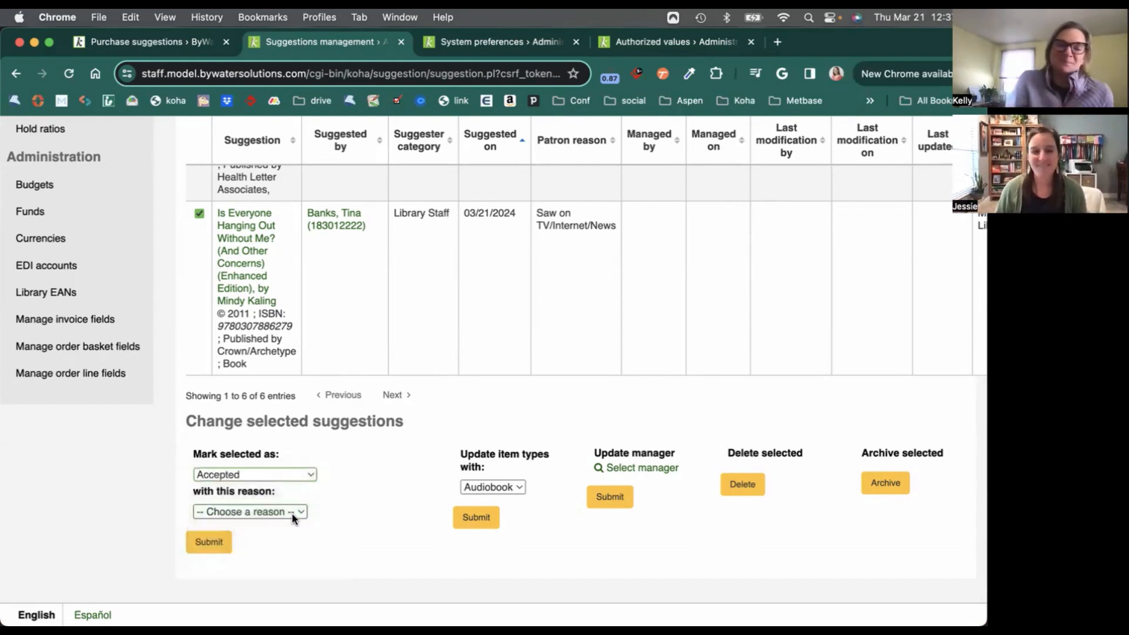
pyautogui.scroll(-1, 291, 513)
pyautogui.click(290, 497)
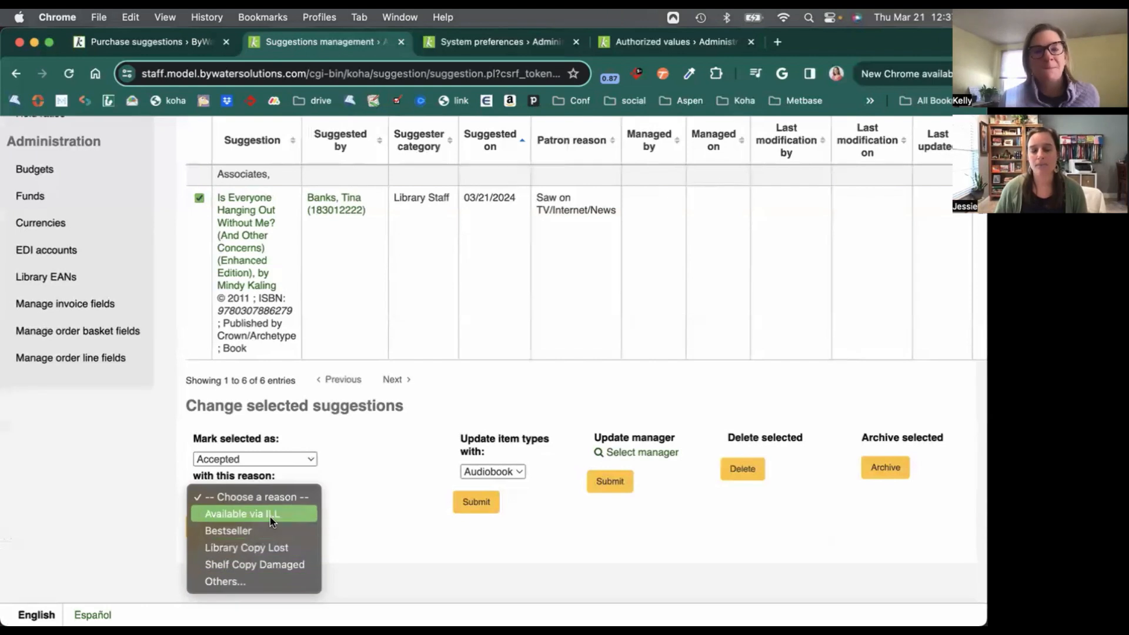
pyautogui.click(264, 582)
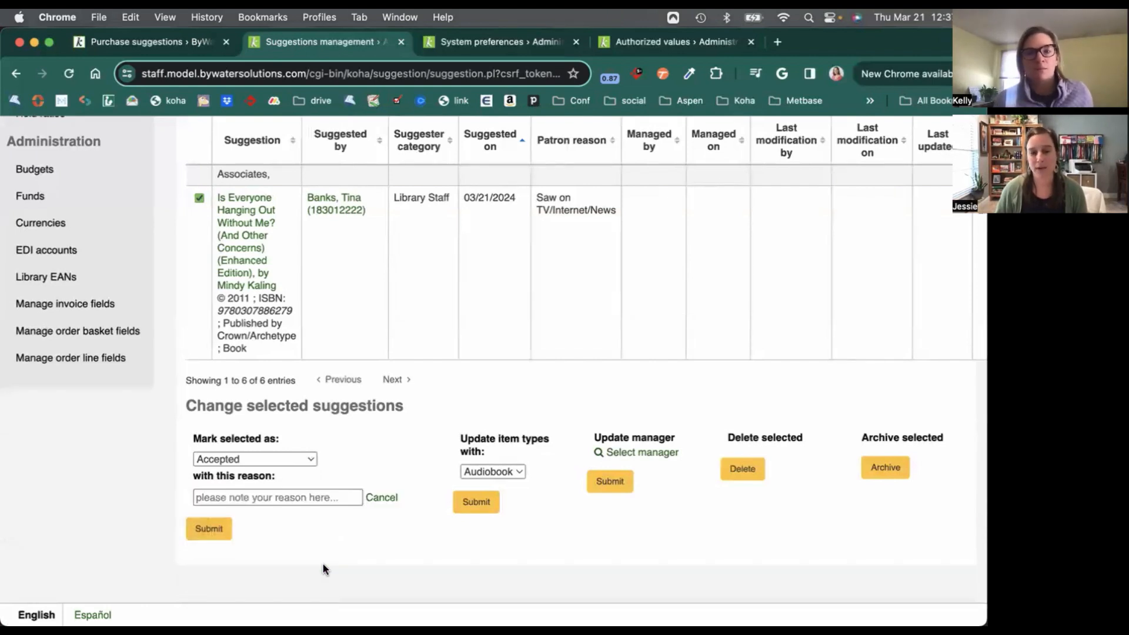
pyautogui.click(303, 499)
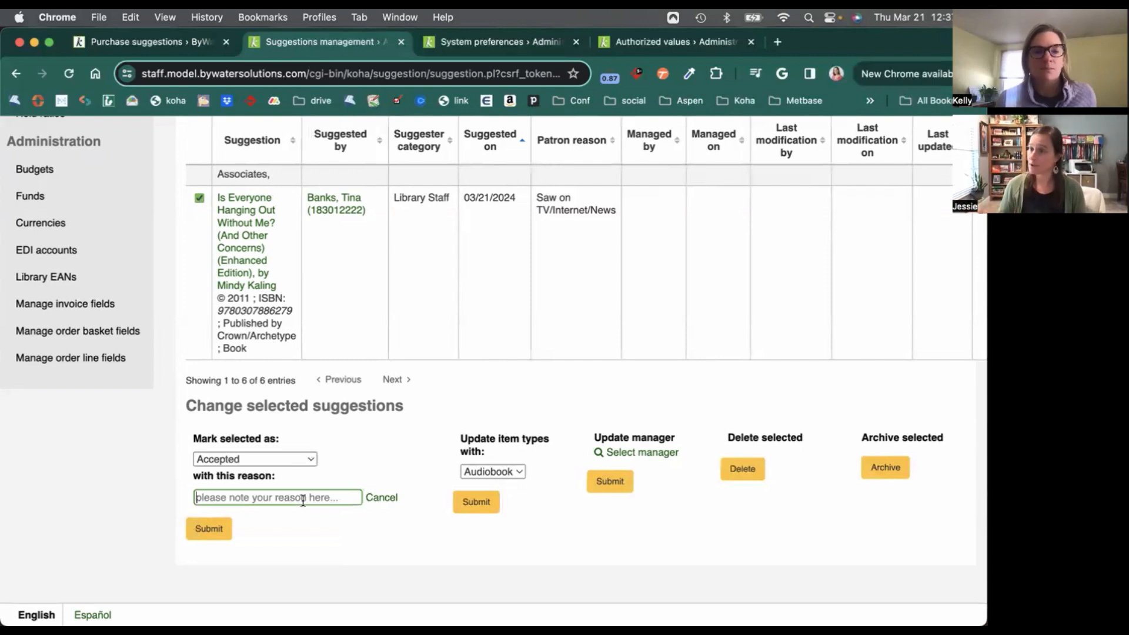
pyautogui.click(381, 498)
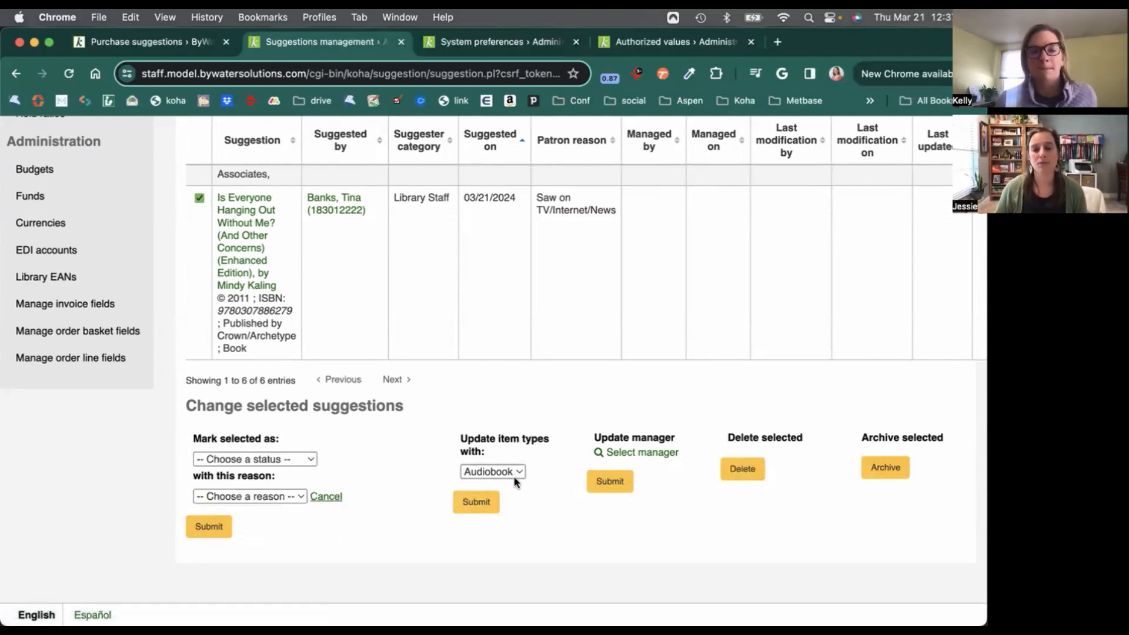
# Look over the item type choices and the manager patron search for the selected suggestion, leaving both without a choice.
pyautogui.click(515, 481)
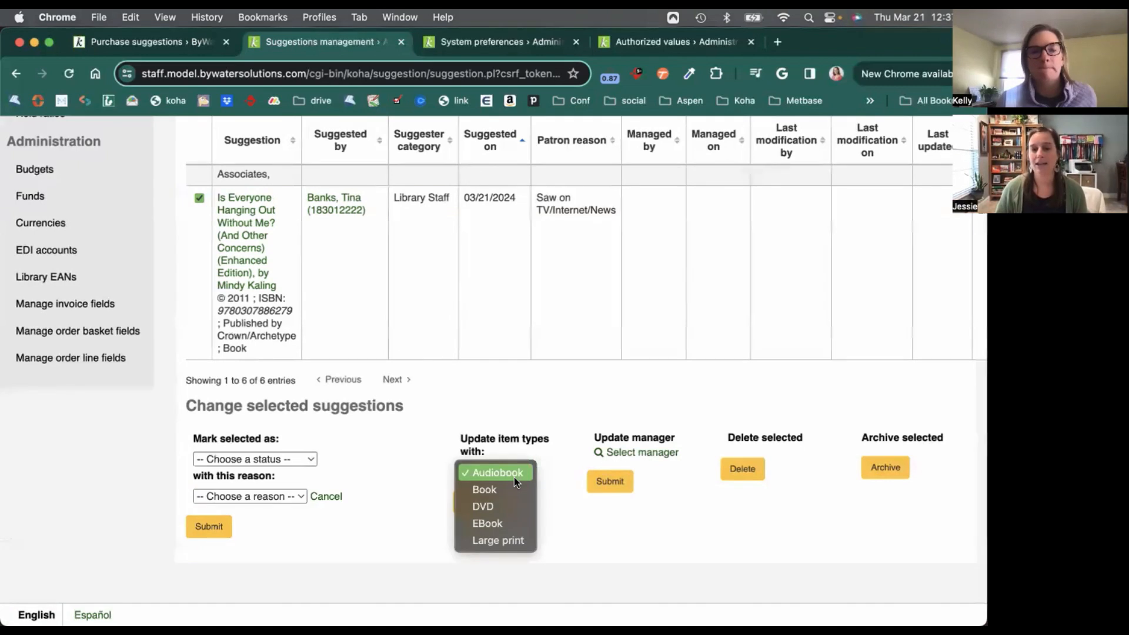
pyautogui.click(667, 466)
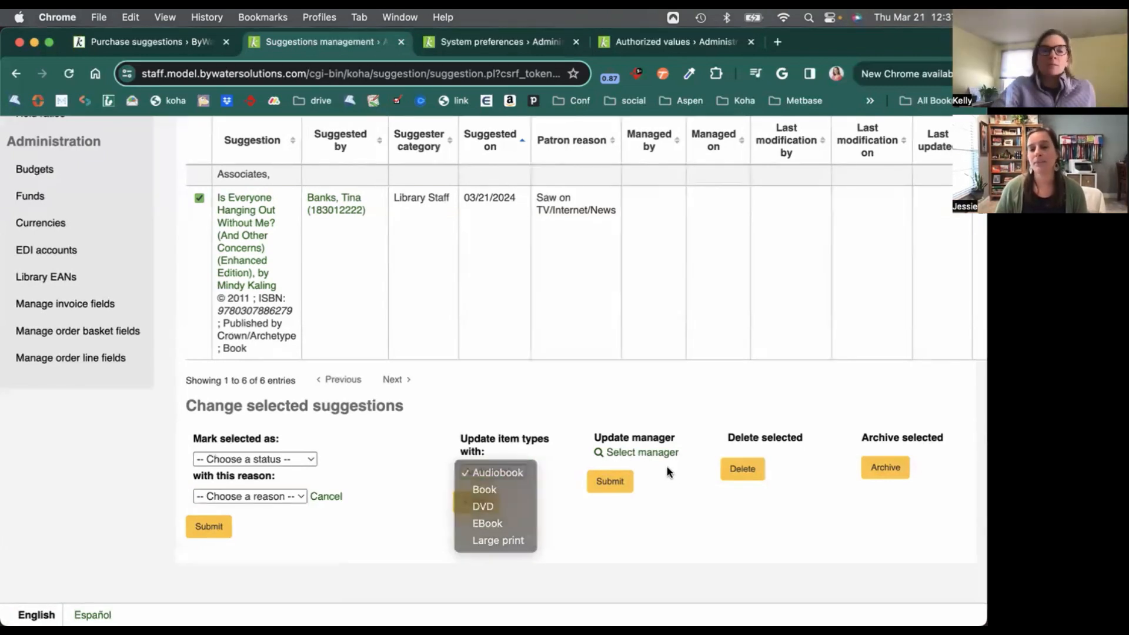
pyautogui.click(649, 455)
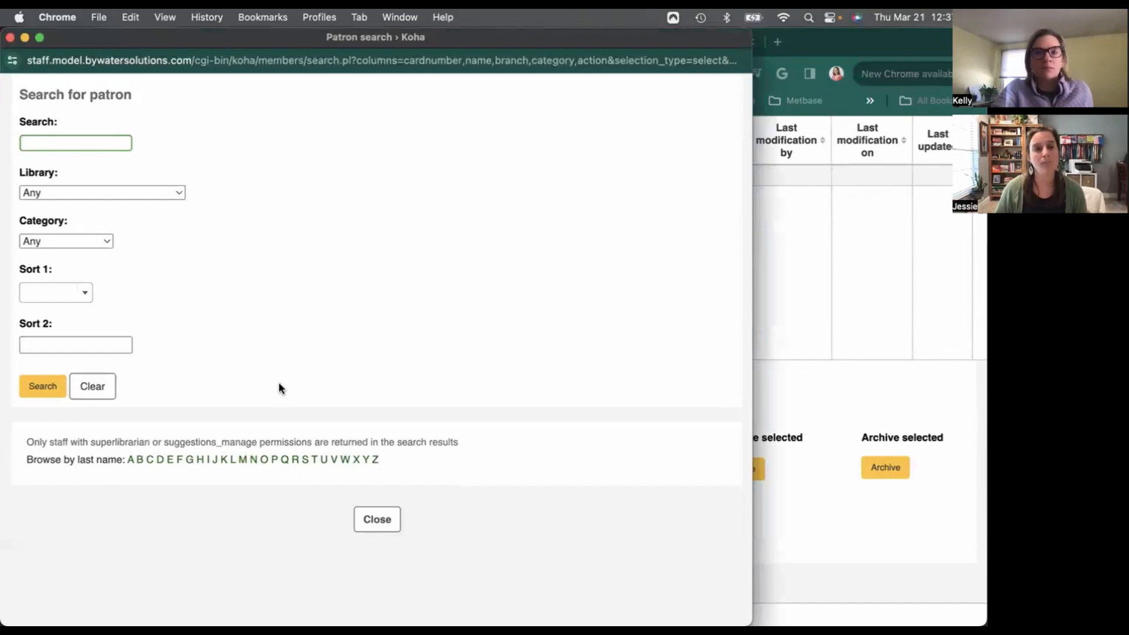
pyautogui.click(388, 525)
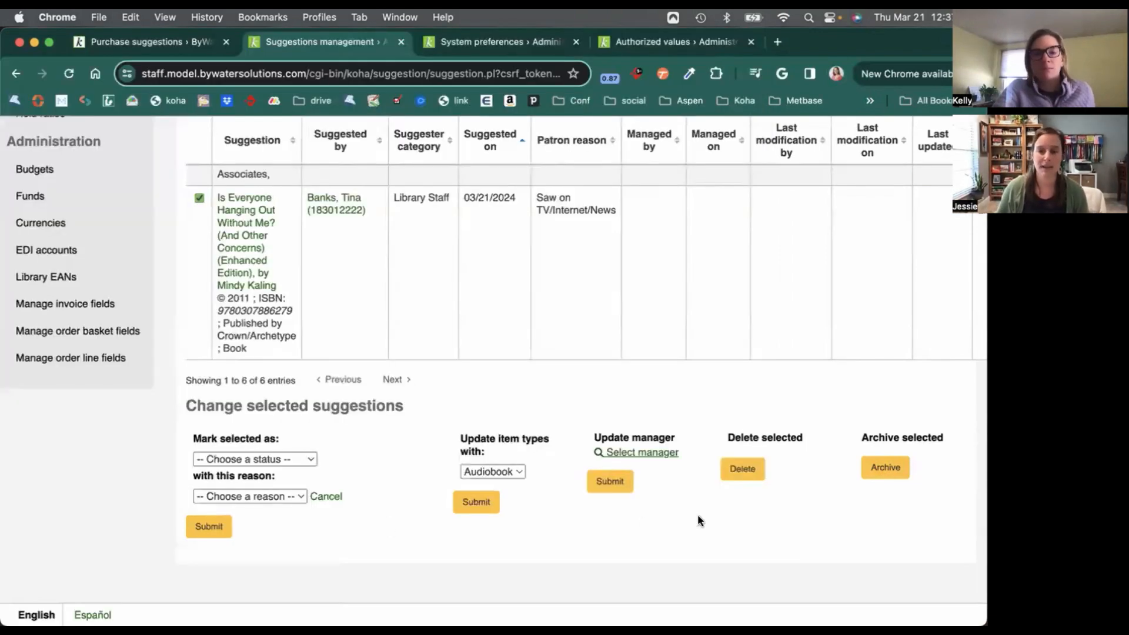
# Try submitting the selected suggestion's status update with no status or reason chosen.
pyautogui.hscroll(-1, 698, 520)
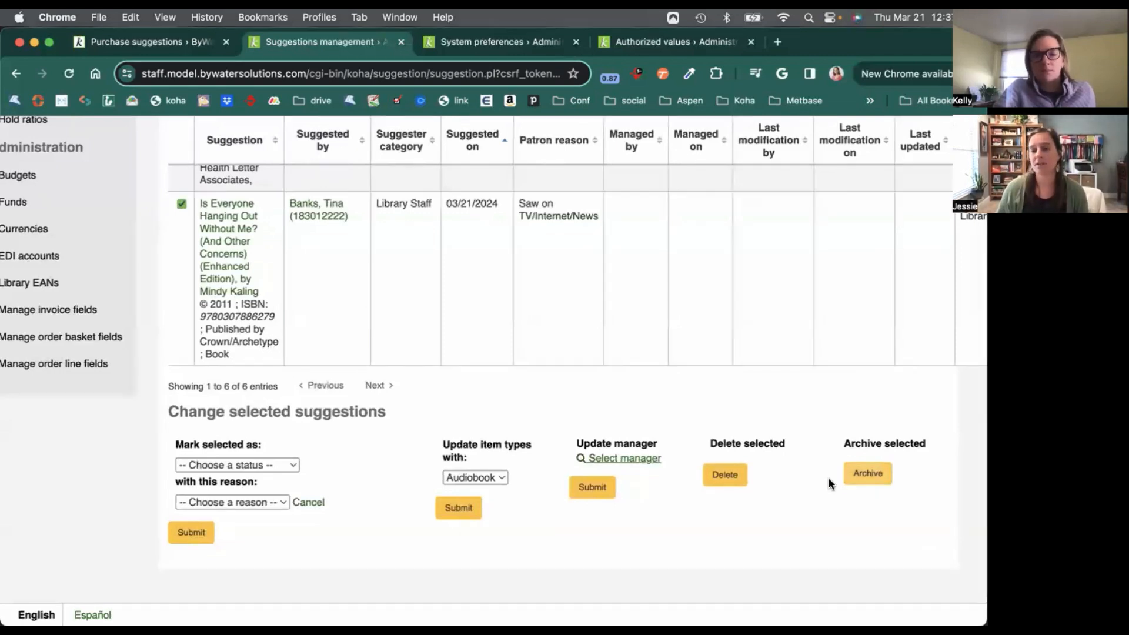
pyautogui.scroll(-1, 177, 536)
pyautogui.click(184, 529)
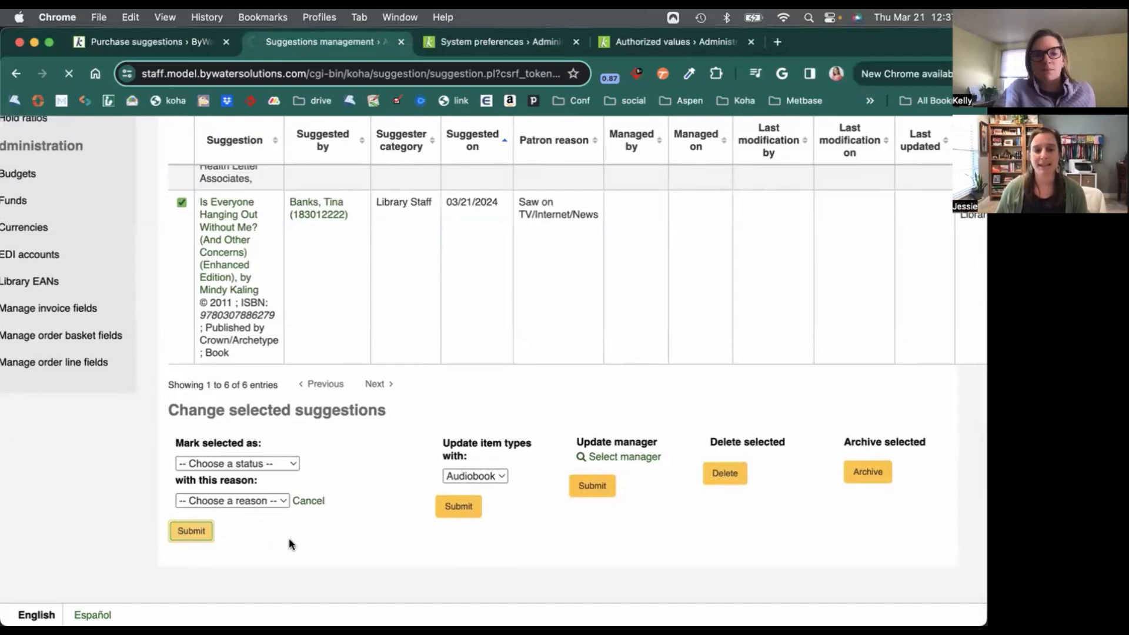
# Review the Main Library's pending suggestions, checking whether the Mindy Kaling book is still listed.
pyautogui.scroll(-5, 289, 539)
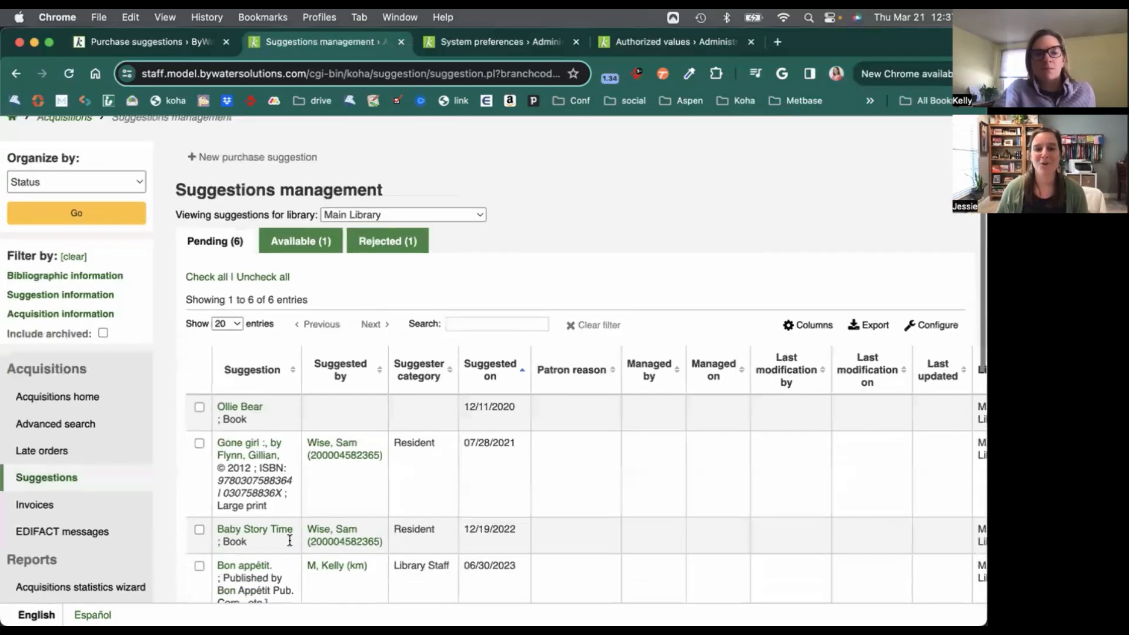
pyautogui.scroll(3, 290, 544)
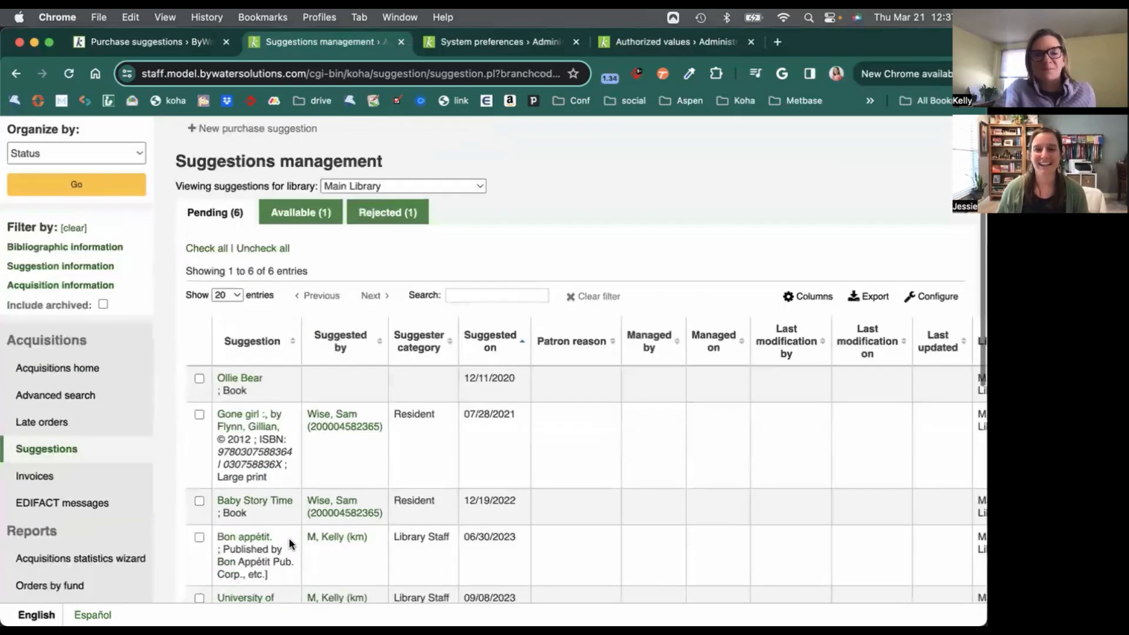
pyautogui.scroll(-5, 290, 544)
pyautogui.scroll(-1, 290, 544)
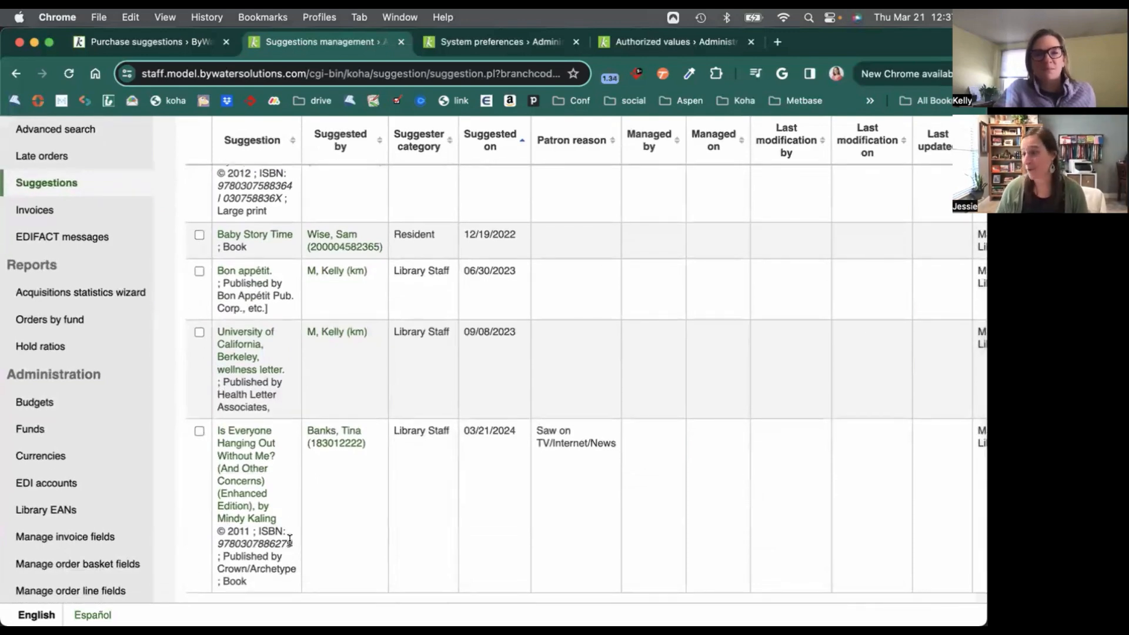
pyautogui.scroll(8, 289, 540)
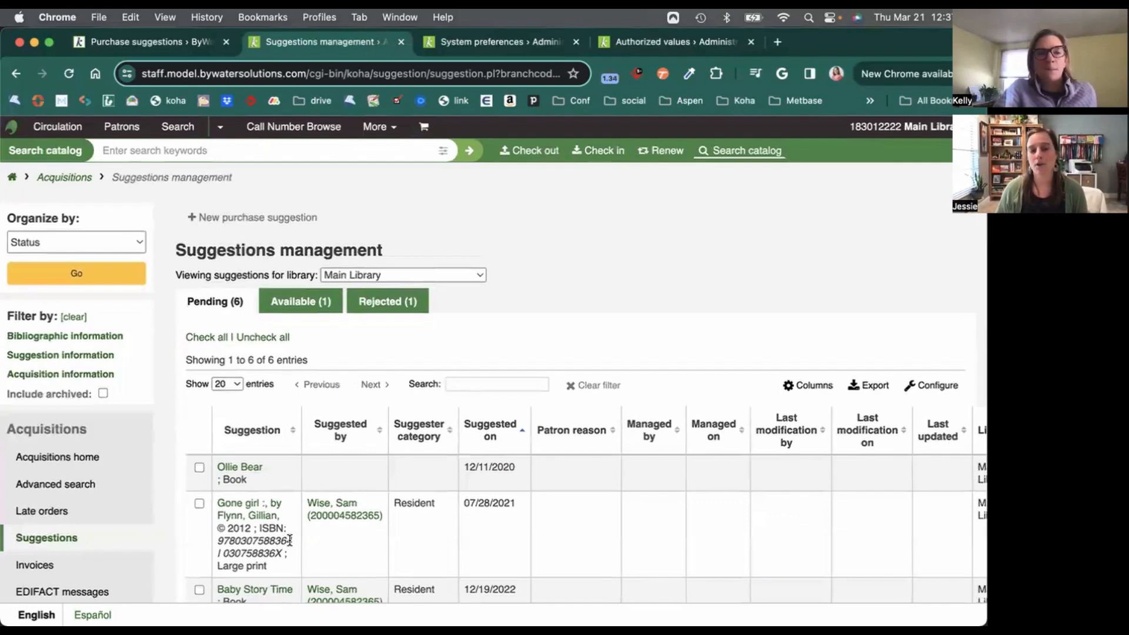
# Switch to the system preferences matching "suggest" and review the Acquisitions, Privacy and OPAC Suggestions preferences.
pyautogui.click(482, 41)
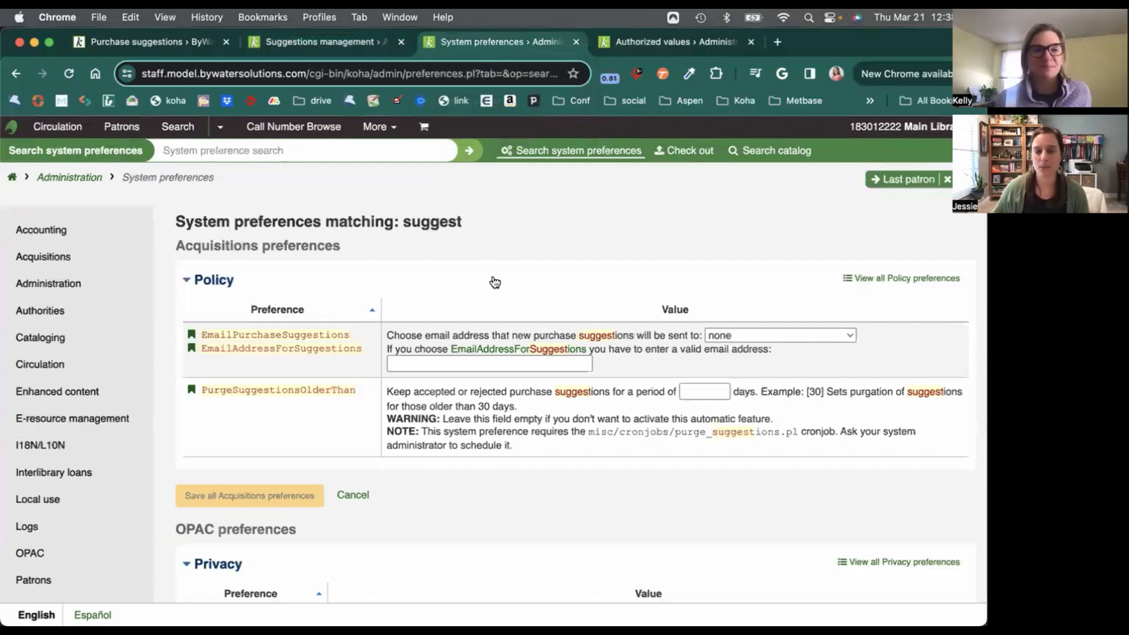
pyautogui.scroll(-3, 495, 283)
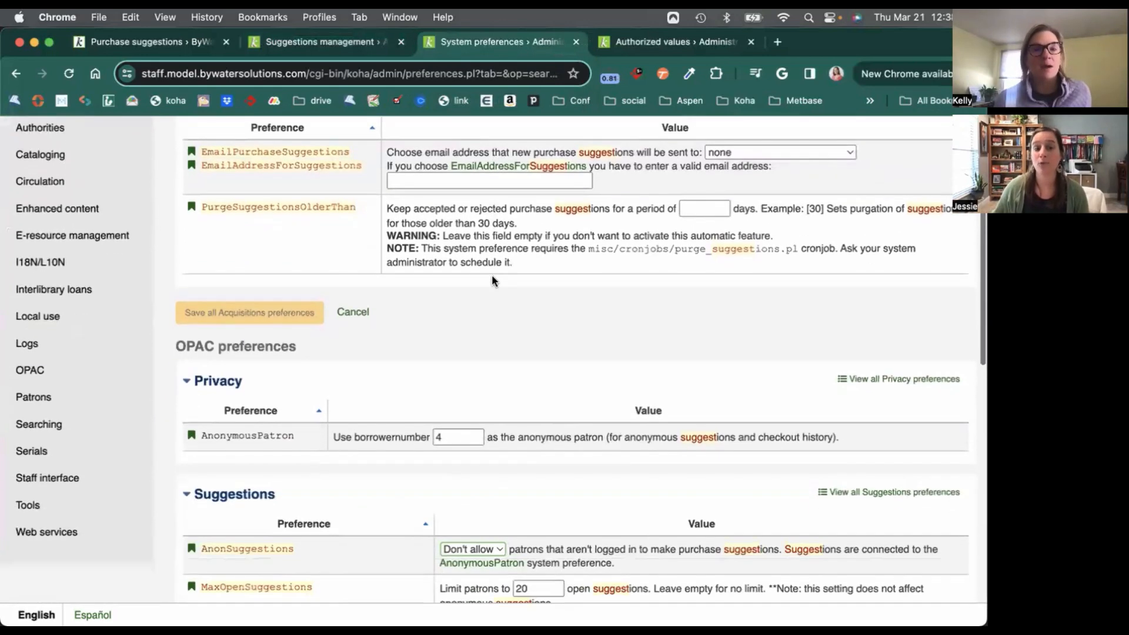
pyautogui.scroll(-3, 492, 276)
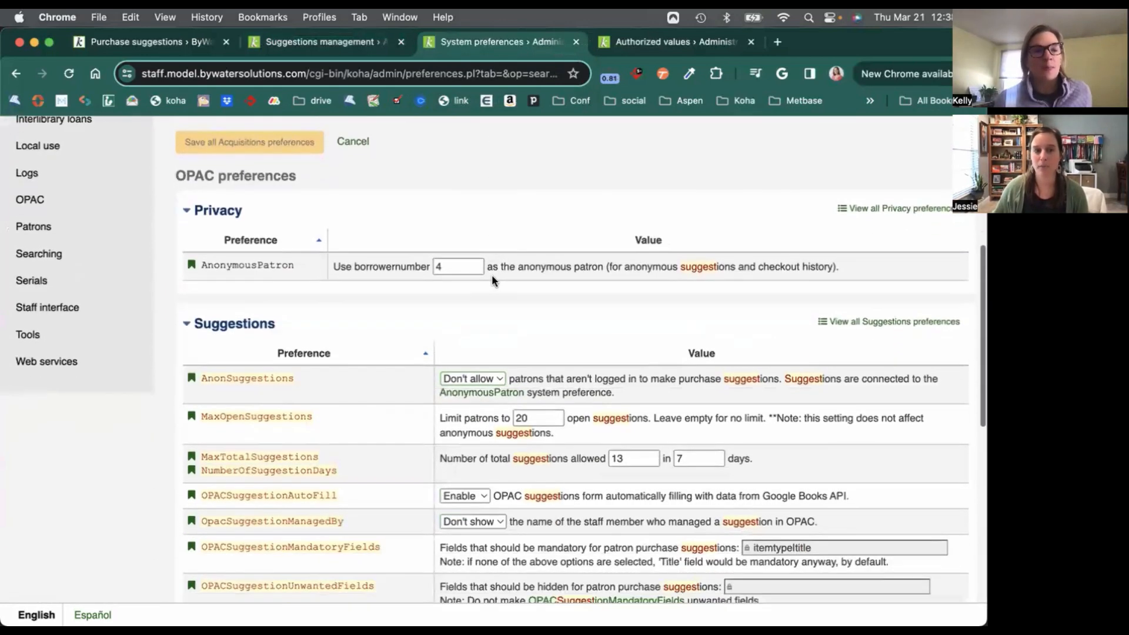
pyautogui.scroll(-3, 492, 275)
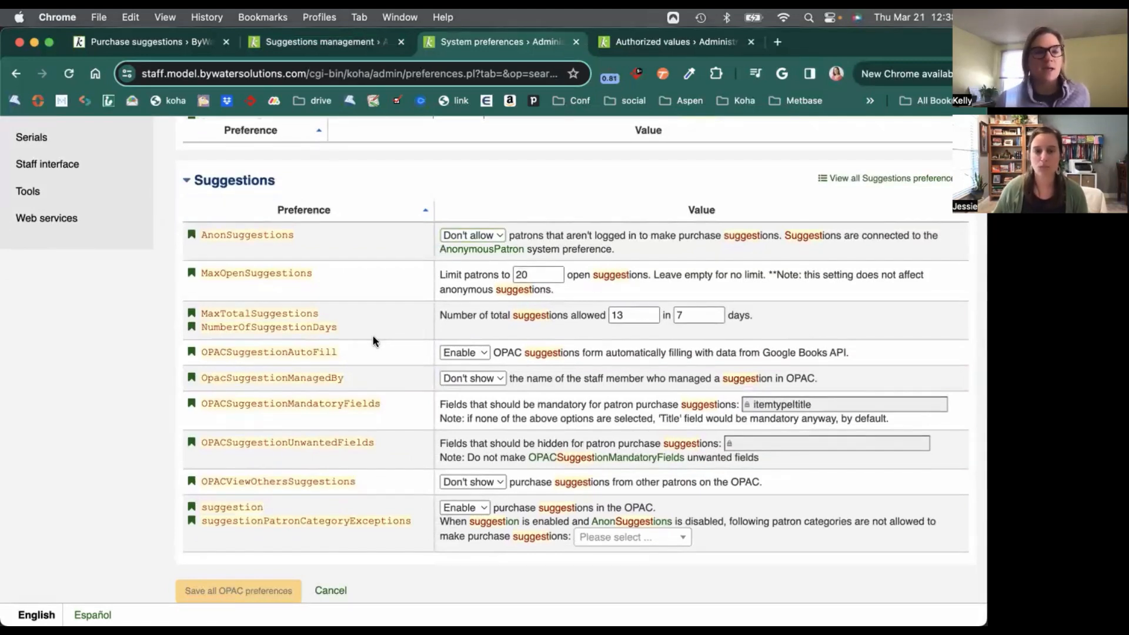
# Examine the MaxTotalSuggestions and NumberOfSuggestionDays preferences that limit how many suggestions patrons can make.
pyautogui.moveTo(353, 327); pyautogui.dragTo(199, 310)
pyautogui.scroll(2, 469, 308)
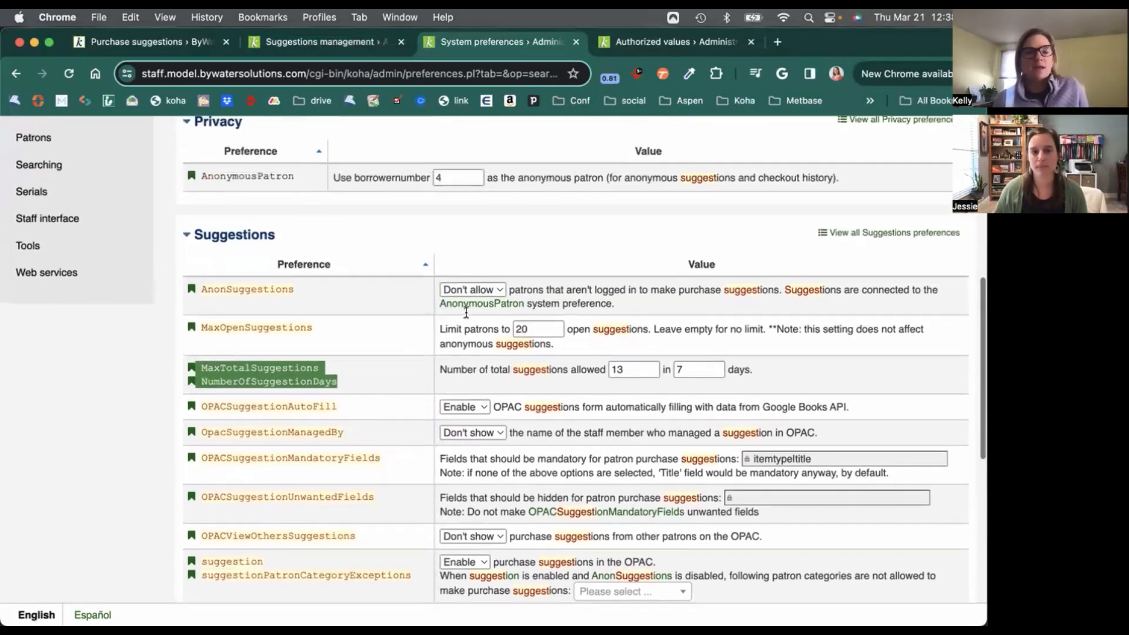
pyautogui.scroll(-3, 465, 312)
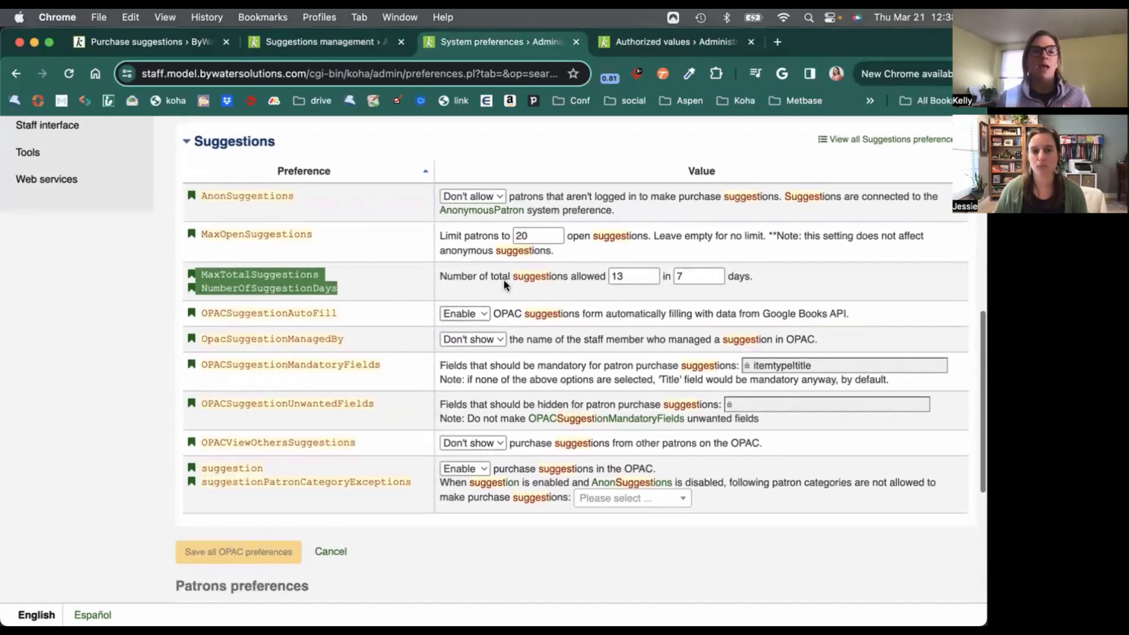
pyautogui.moveTo(438, 279); pyautogui.dragTo(604, 277)
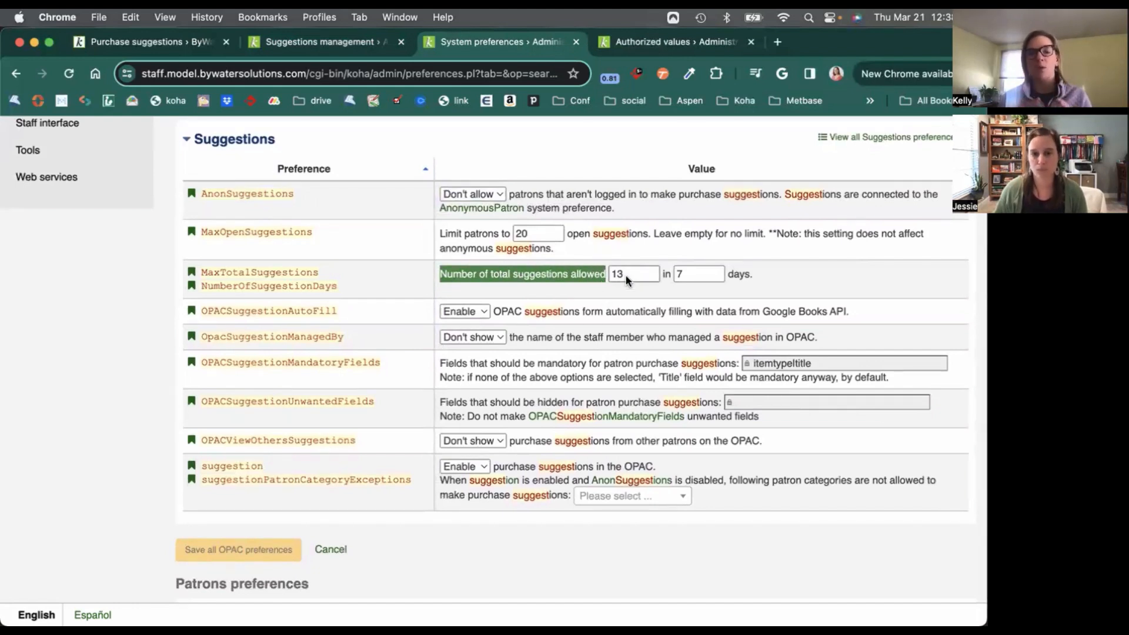
# Examine the OPACSuggestionAutoFill preference that fills the OPAC suggestion form with data from the Google Books API.
pyautogui.click(303, 369)
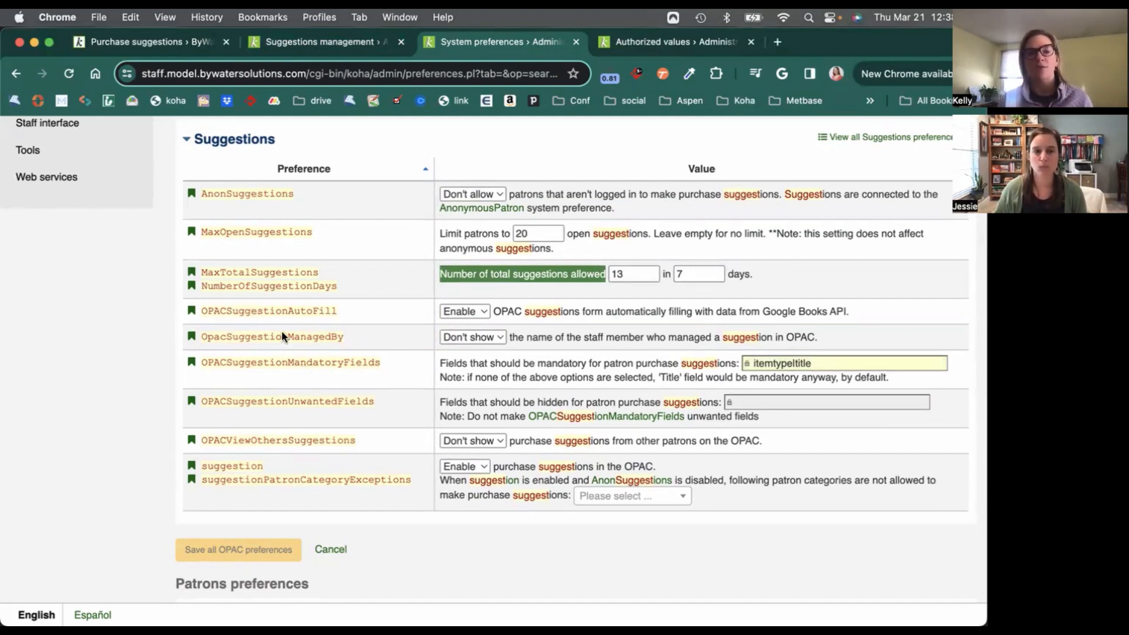
pyautogui.moveTo(207, 308); pyautogui.dragTo(344, 316)
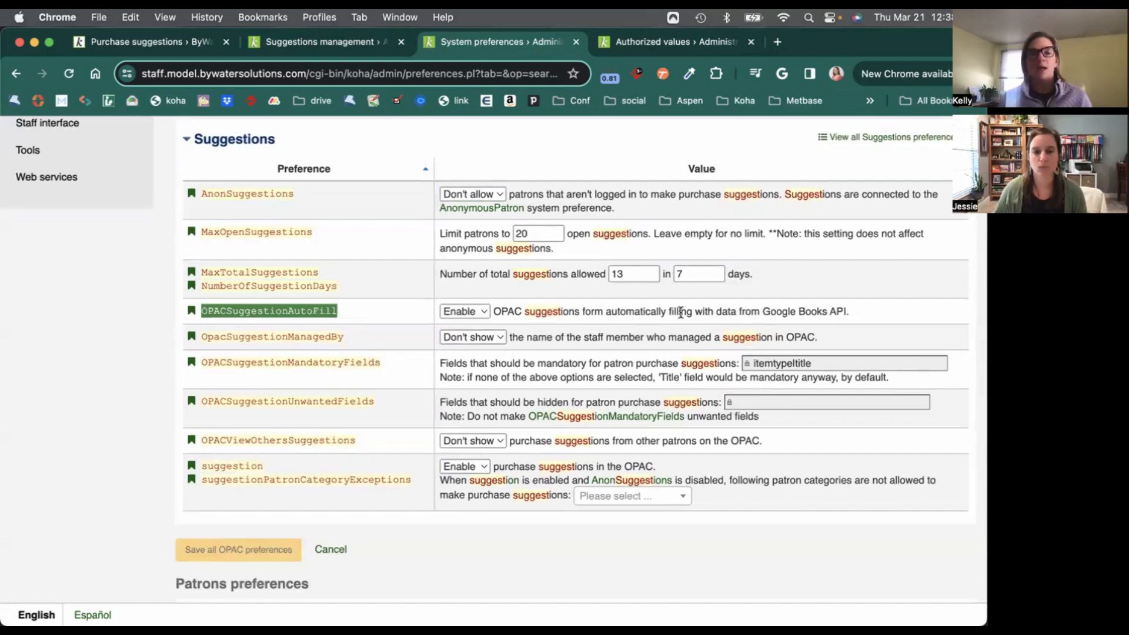
pyautogui.scroll(-1, 538, 372)
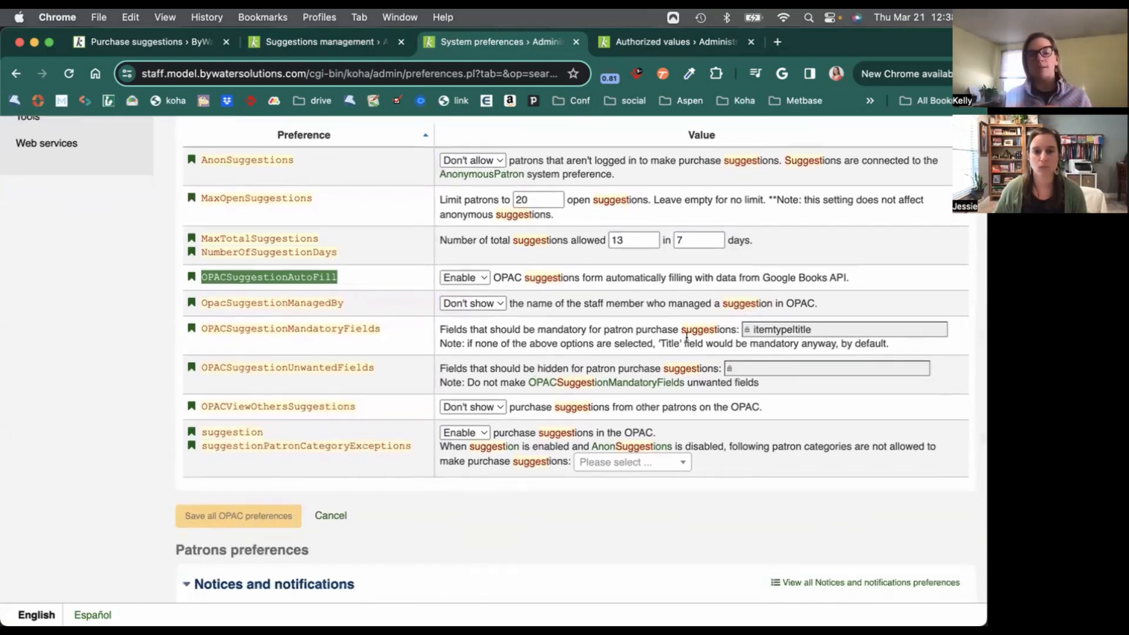
# Review the mandatory fields for OPAC purchase suggestions and save the preference with Item type and Title selected.
pyautogui.click(807, 333)
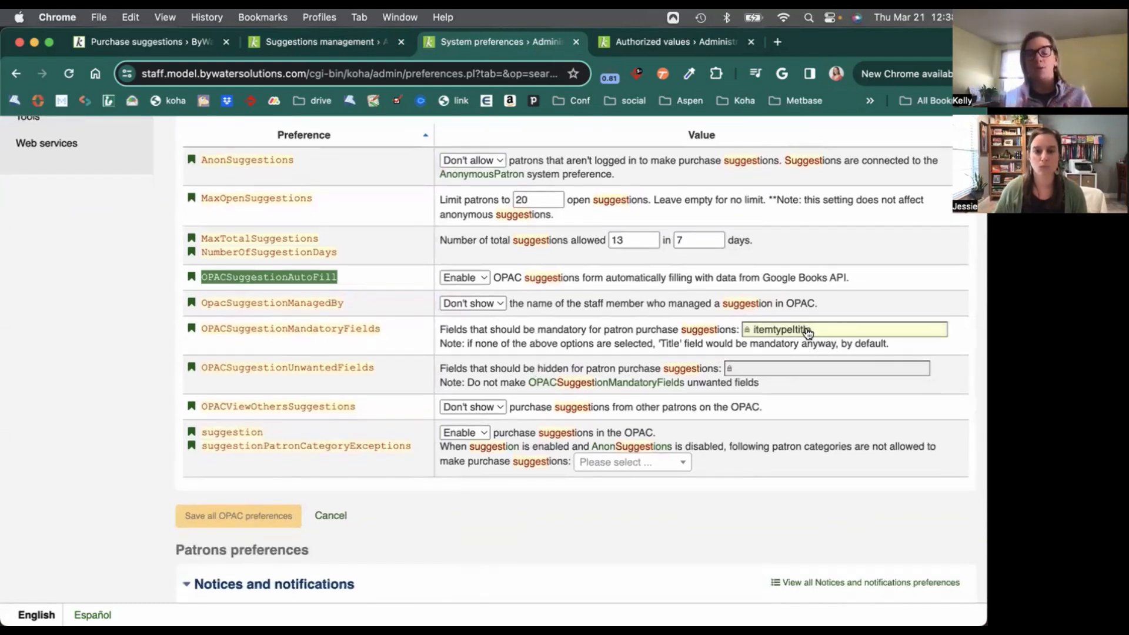
pyautogui.click(806, 329)
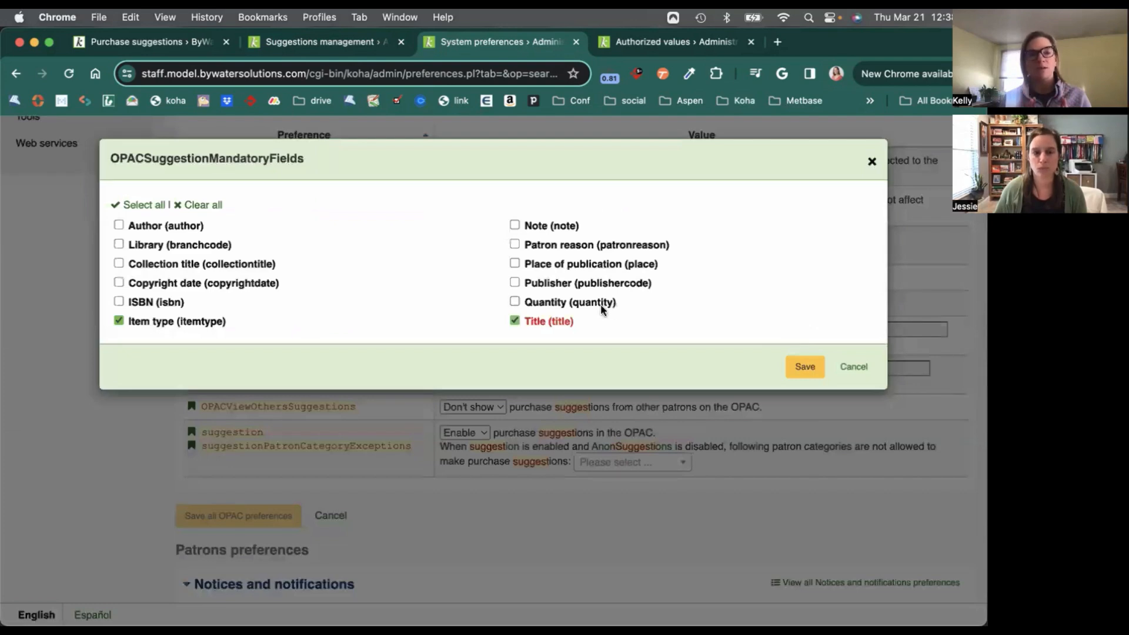
pyautogui.click(801, 368)
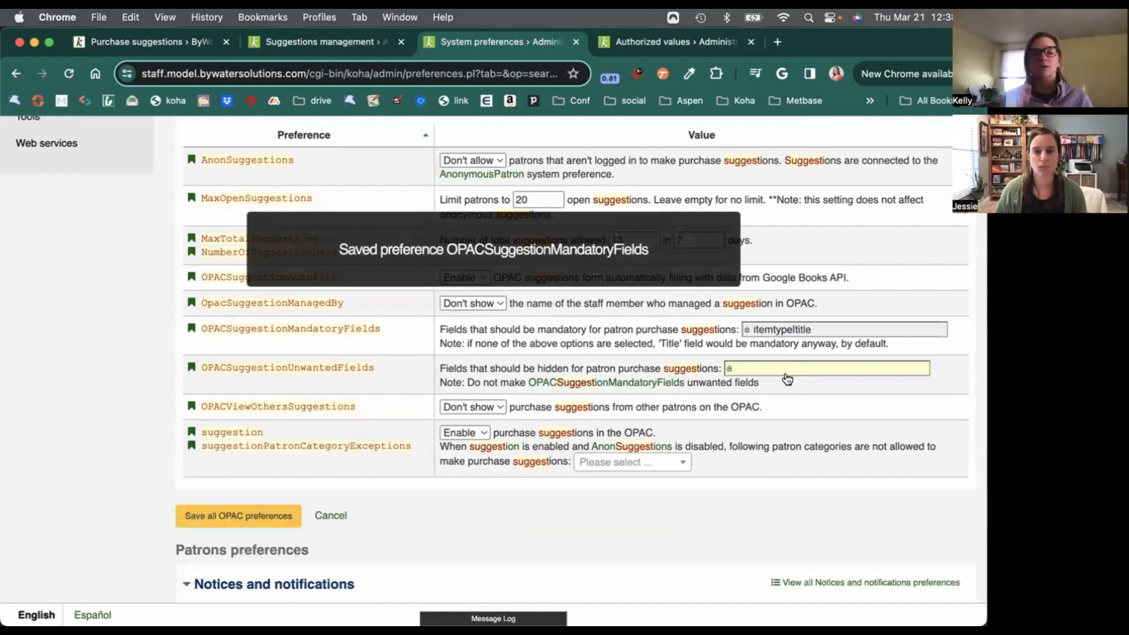
# Hide the Copyright date field from patron purchase suggestions in OPACSuggestionUnwantedFields and save the preference.
pyautogui.click(787, 376)
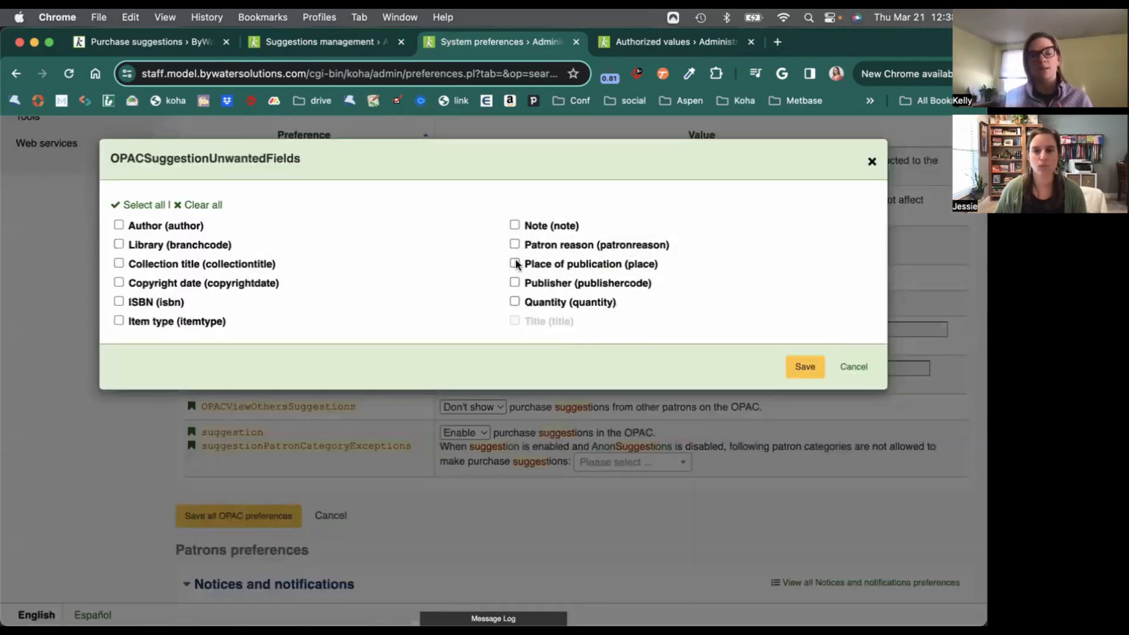
pyautogui.click(119, 284)
pyautogui.click(810, 369)
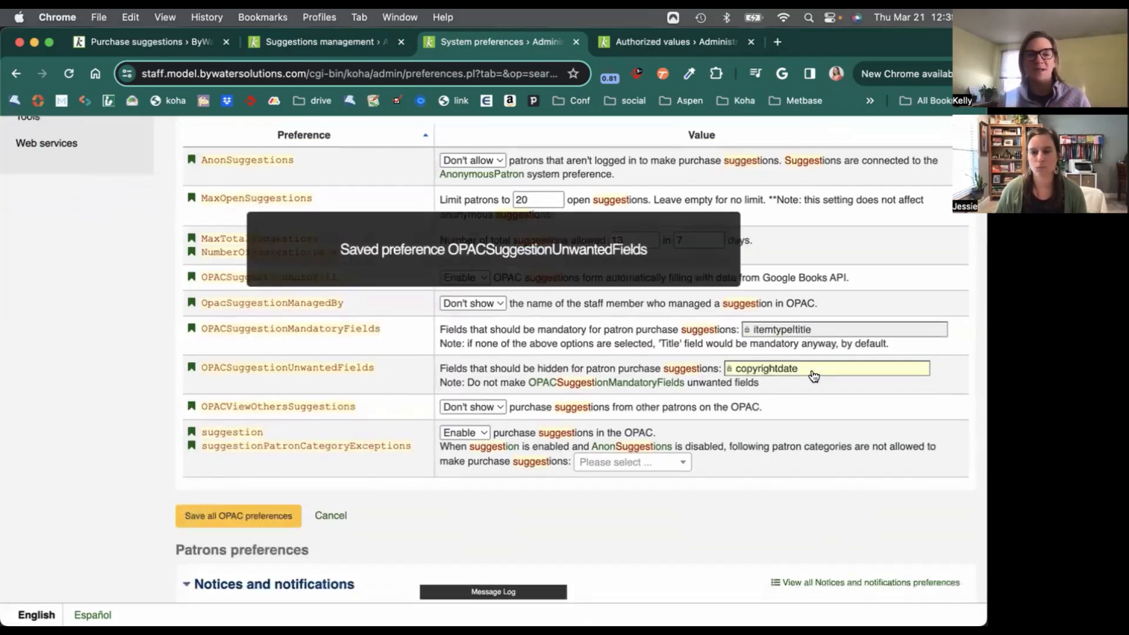
# Review the remaining suggestion-related preferences and the patron categories available in suggestionPatronCategoryExceptions, leaving none selected.
pyautogui.scroll(-3, 812, 370)
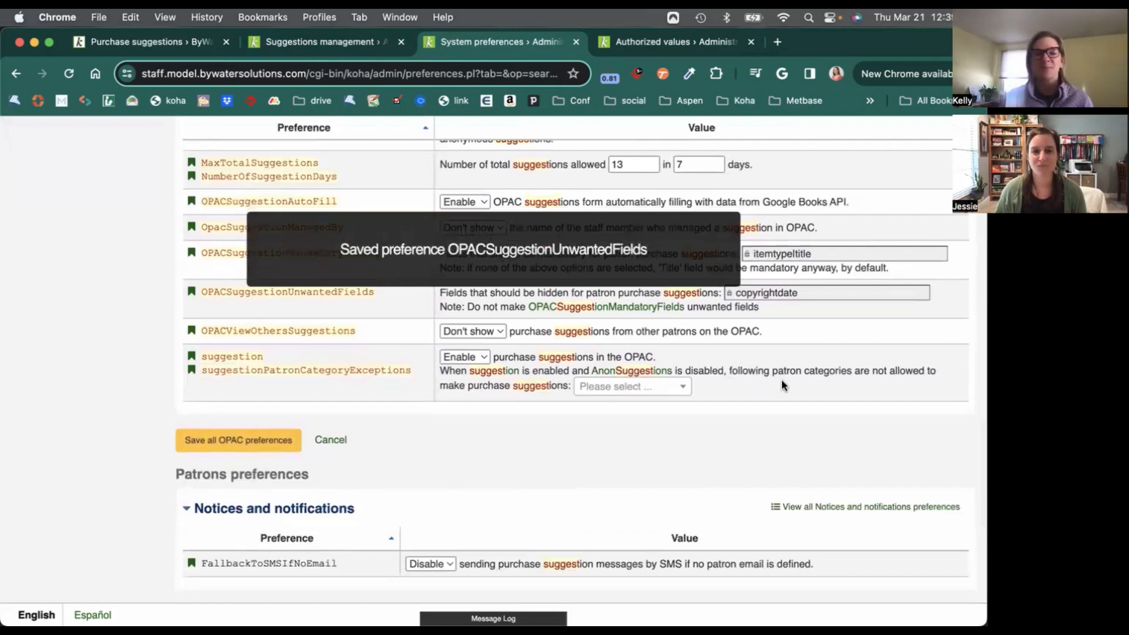
pyautogui.scroll(-3, 781, 385)
pyautogui.scroll(-4, 781, 385)
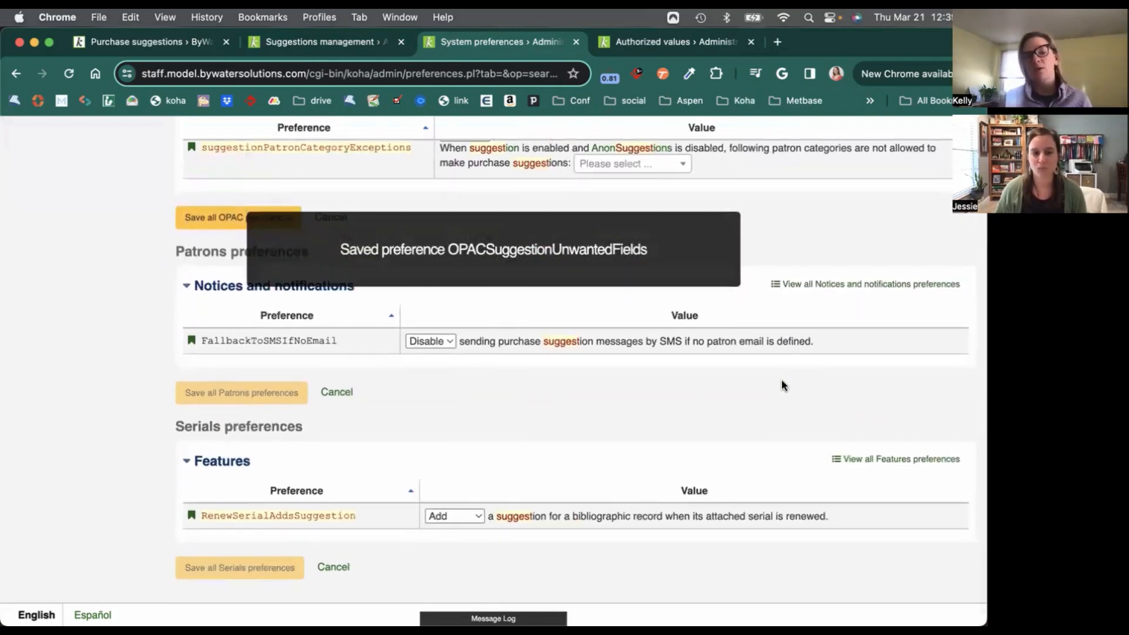
pyautogui.scroll(9, 781, 385)
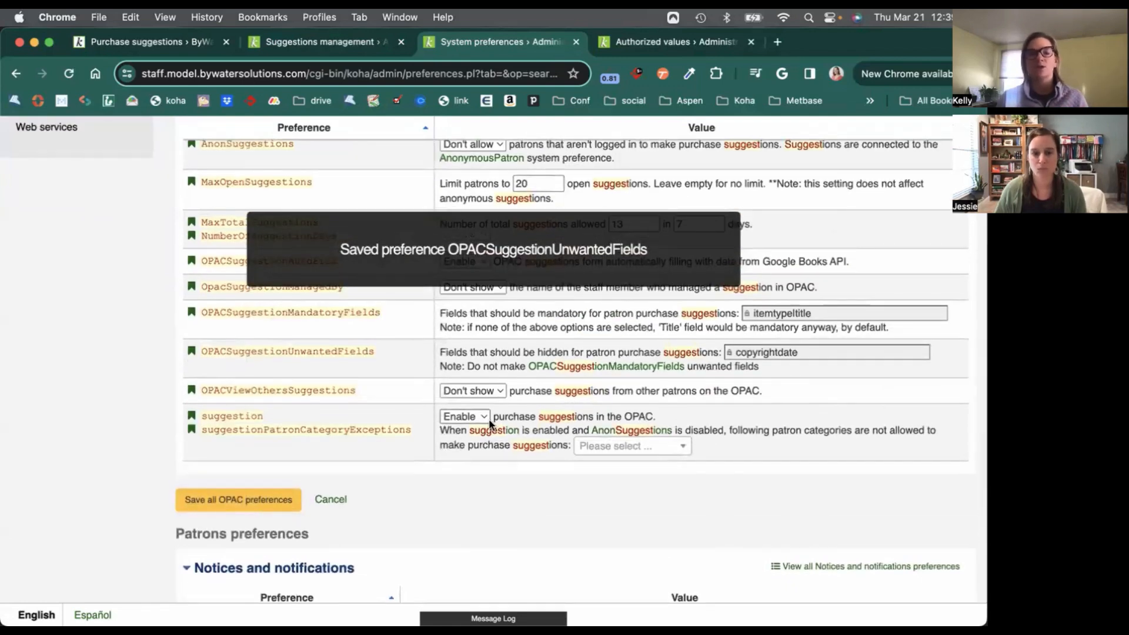
pyautogui.click(620, 451)
pyautogui.scroll(-2, 632, 465)
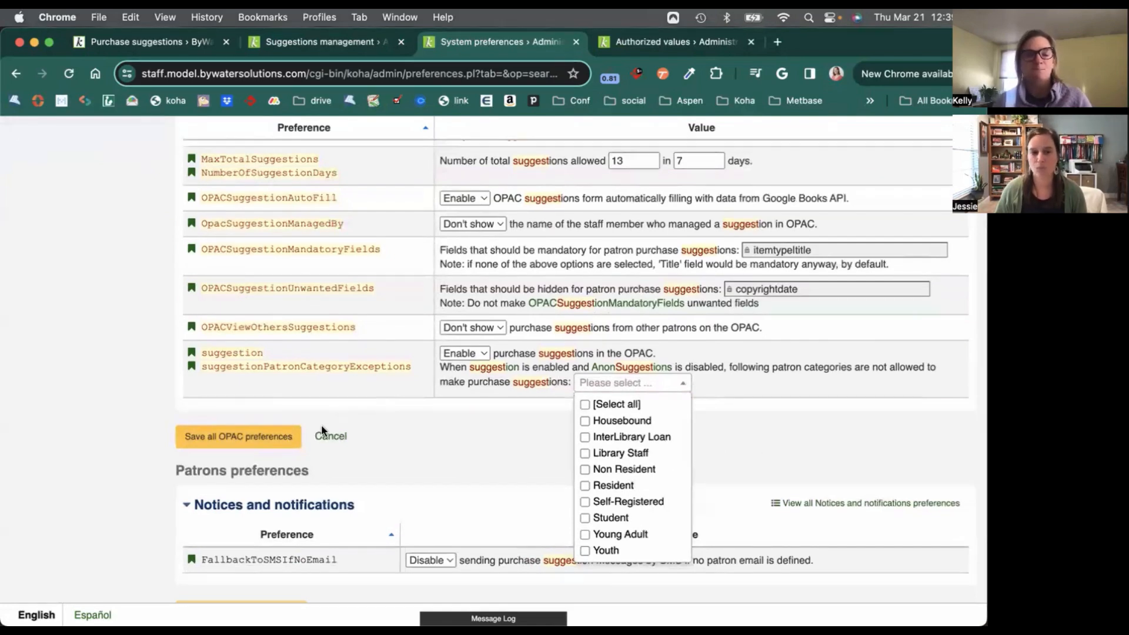
pyautogui.click(508, 343)
# Switch to the authorized values matching "suggest" and review the OPAC_SUG and SUGGEST category descriptions.
pyautogui.click(645, 43)
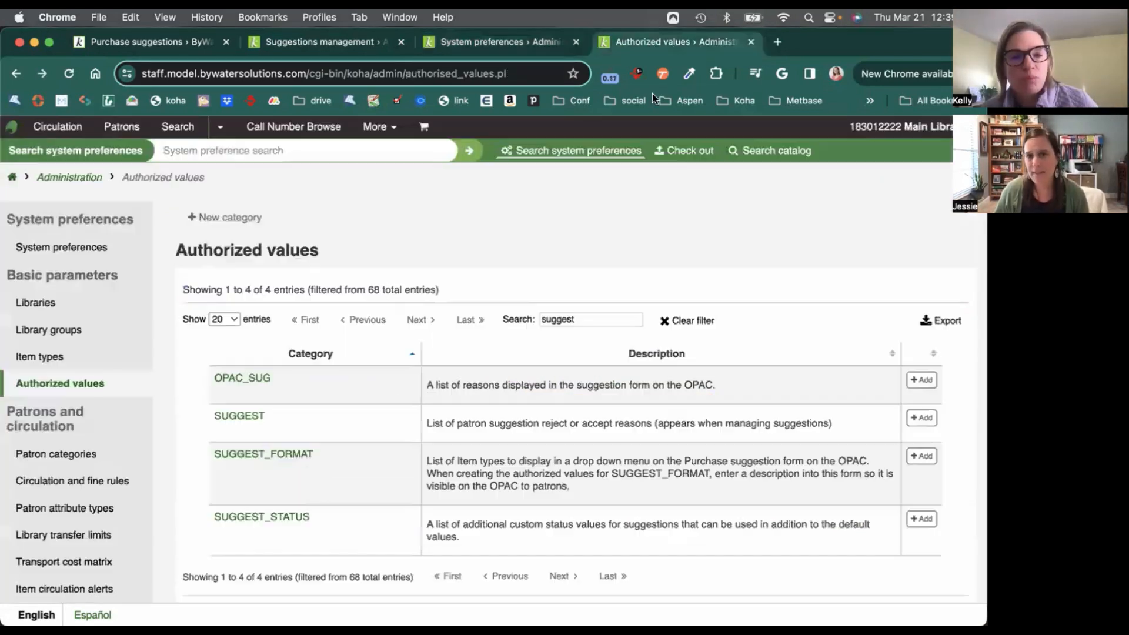
pyautogui.scroll(-1, 653, 210)
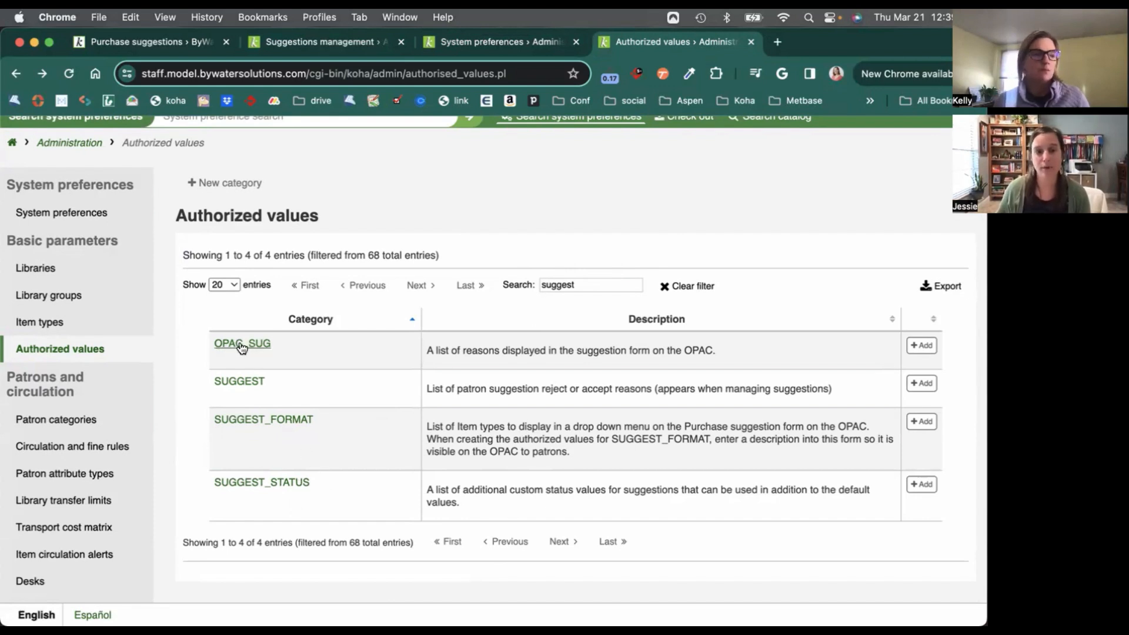
pyautogui.moveTo(423, 348); pyautogui.dragTo(720, 349)
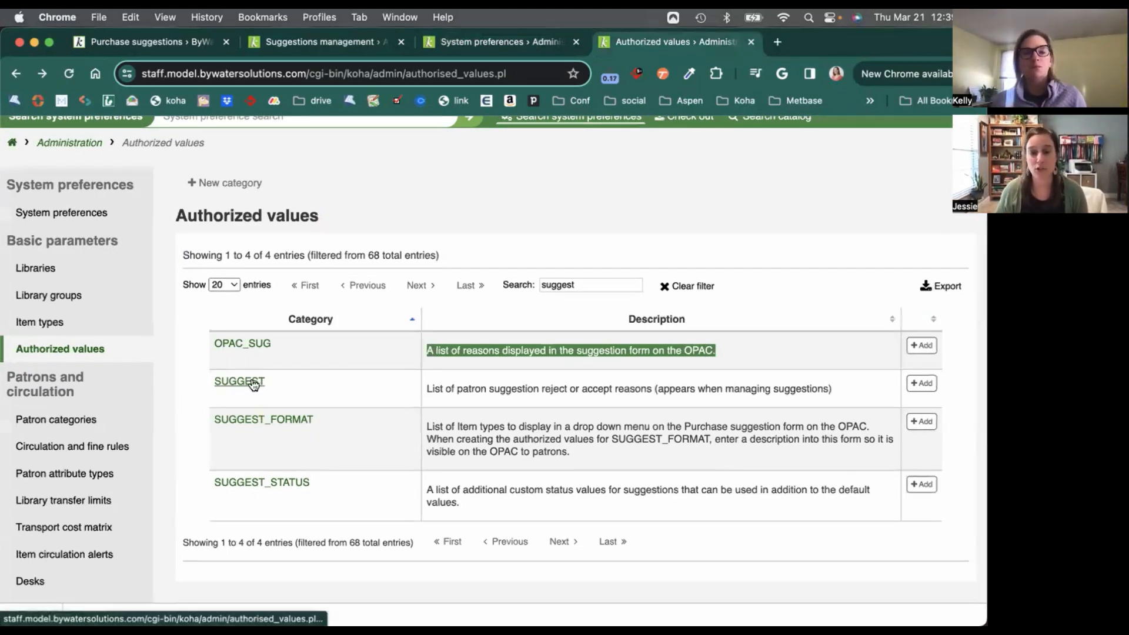
pyautogui.scroll(-1, 247, 382)
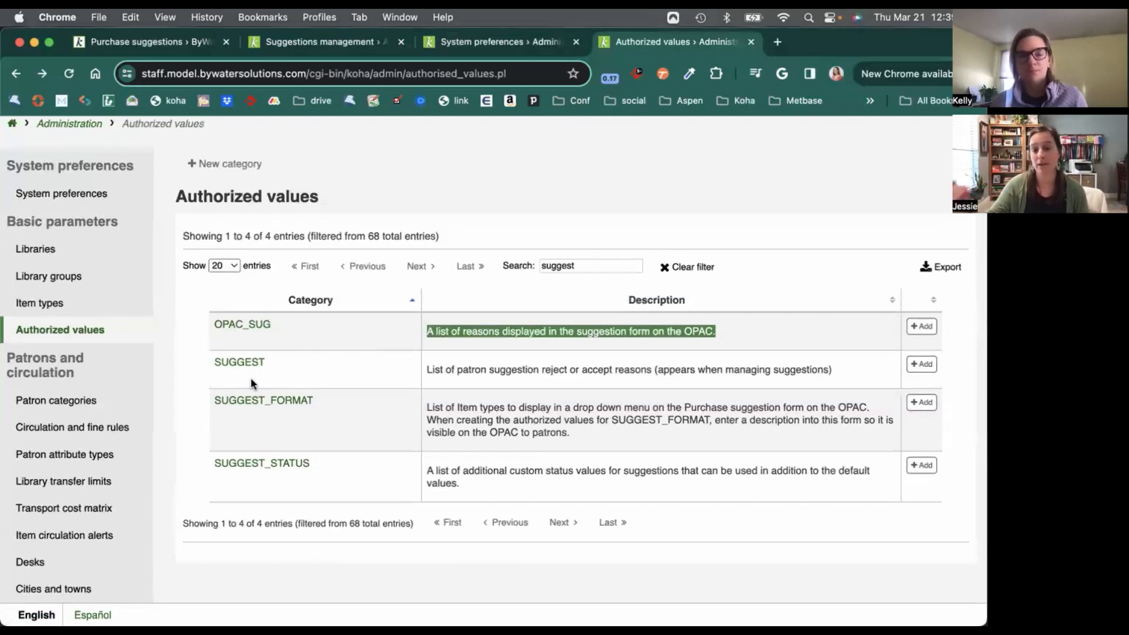
# Examine the custom statuses in the SUGGEST_STATUS authorized value category, then return to the category list.
pyautogui.scroll(-3, 250, 377)
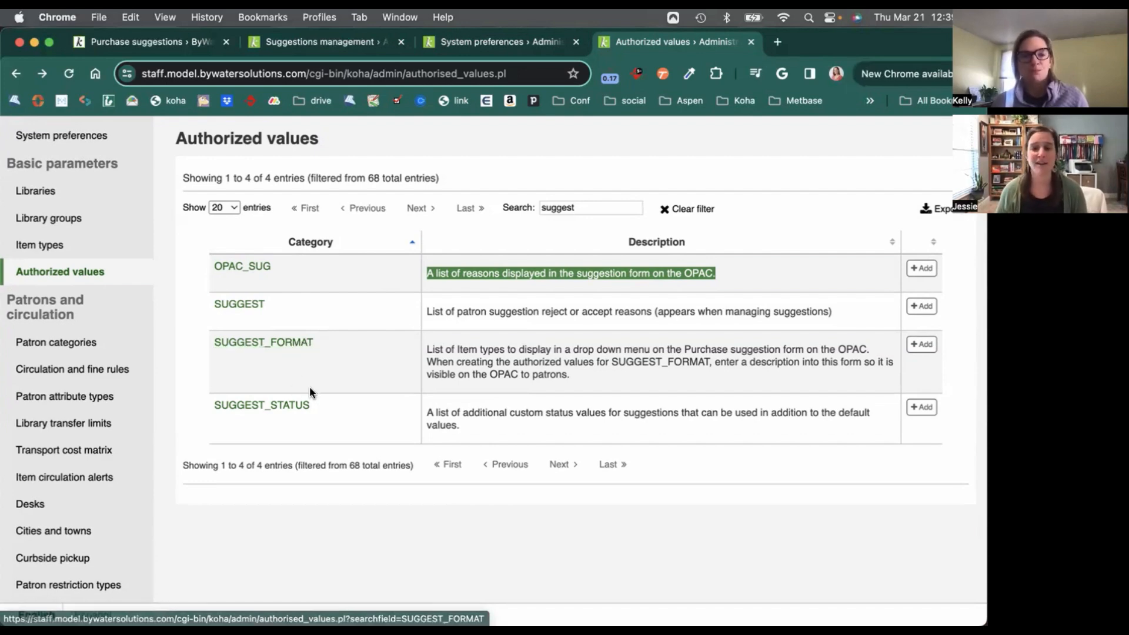
pyautogui.click(259, 410)
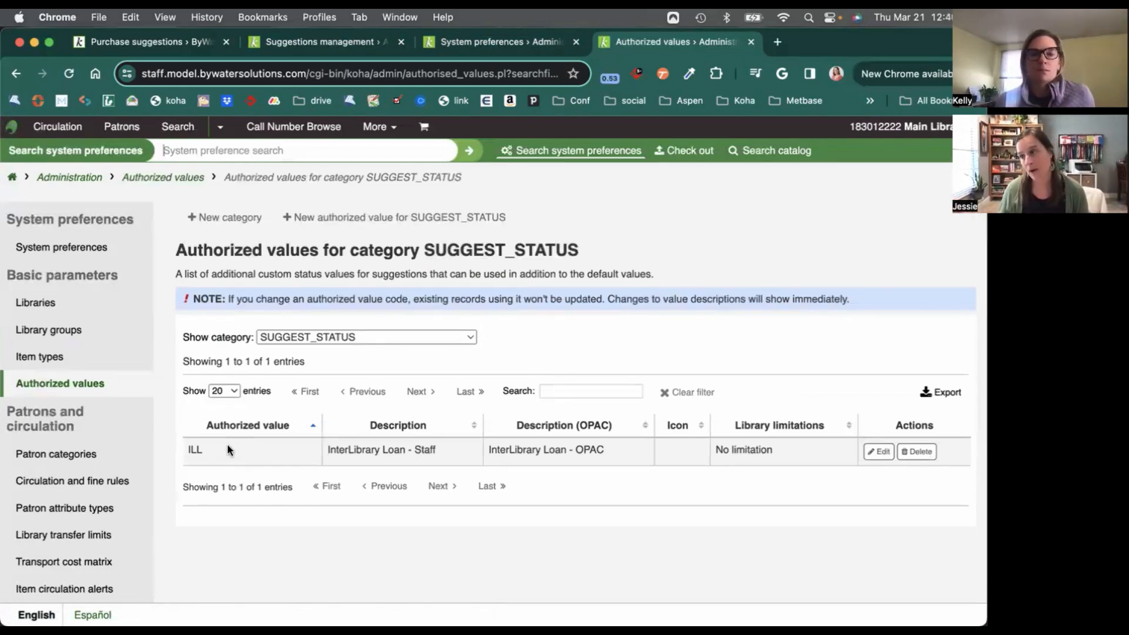
pyautogui.click(23, 80)
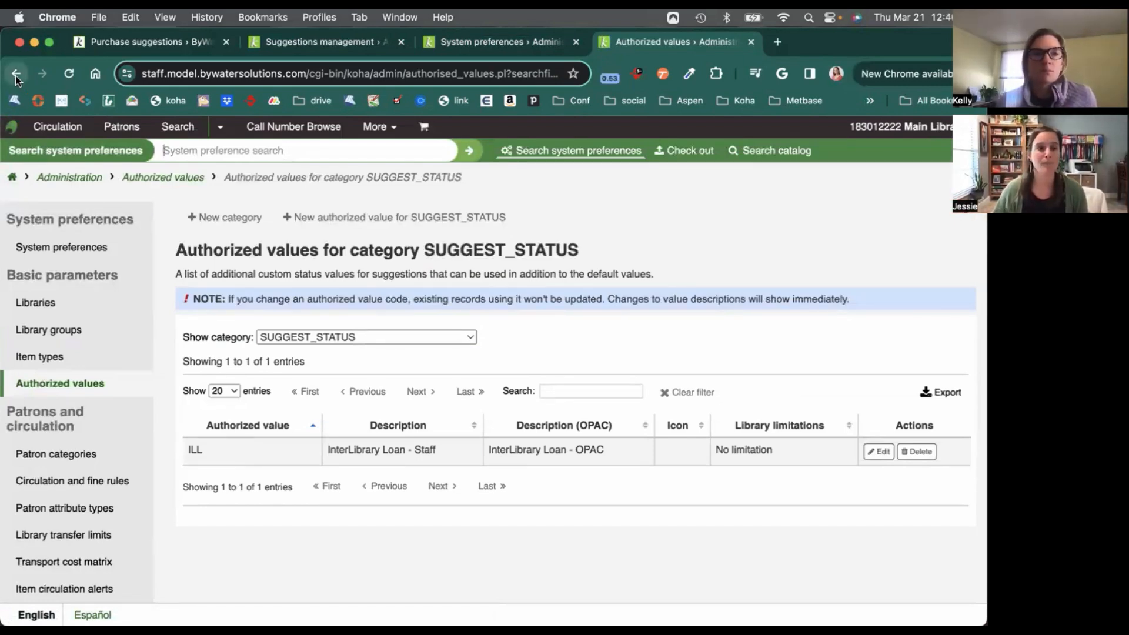